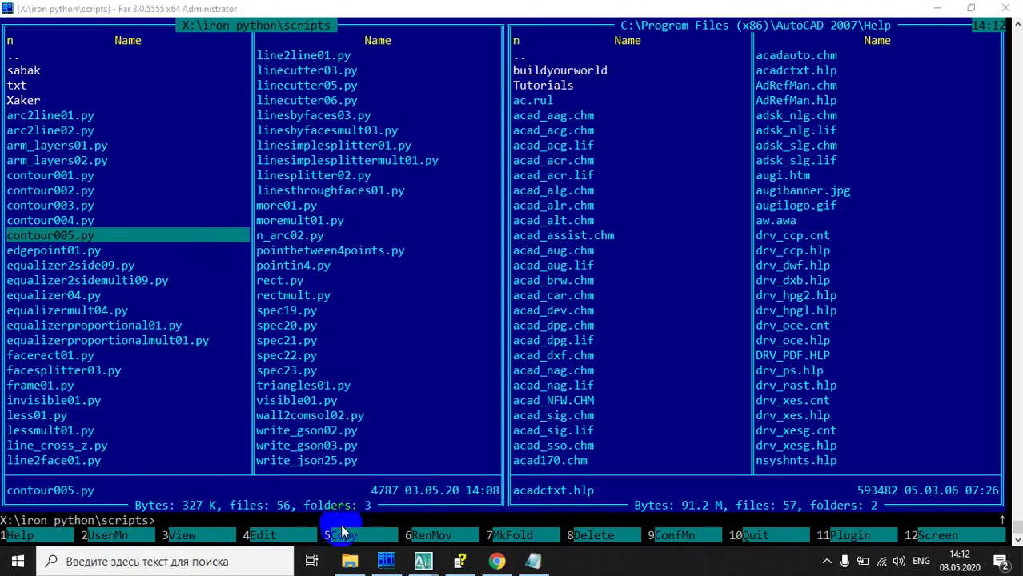
Step: Open contour005.py in the editor and bring the sides.append block and tr.Commit() into view
left_click(299, 541)
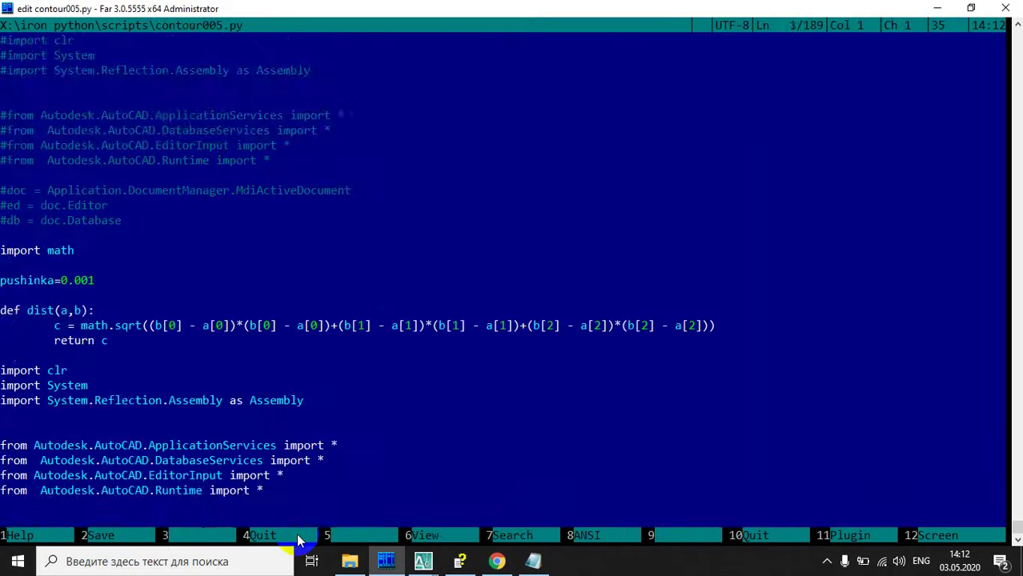
scroll(329, 458, "down", 3)
scroll(331, 464, "down", 4)
scroll(334, 470, "down", 3)
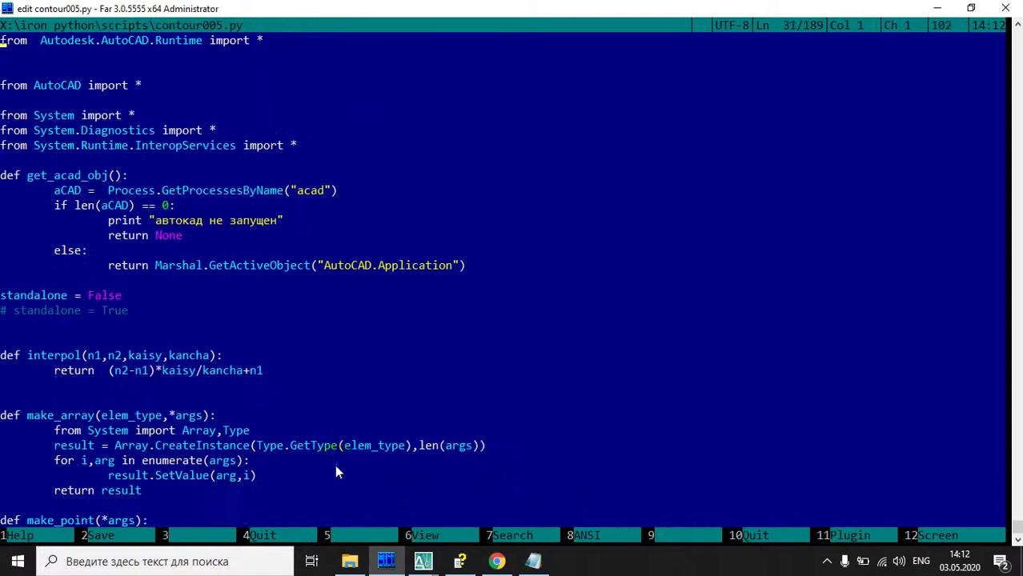
scroll(336, 469, "down", 5)
scroll(344, 471, "down", 3)
scroll(344, 476, "down", 4)
scroll(342, 480, "down", 4)
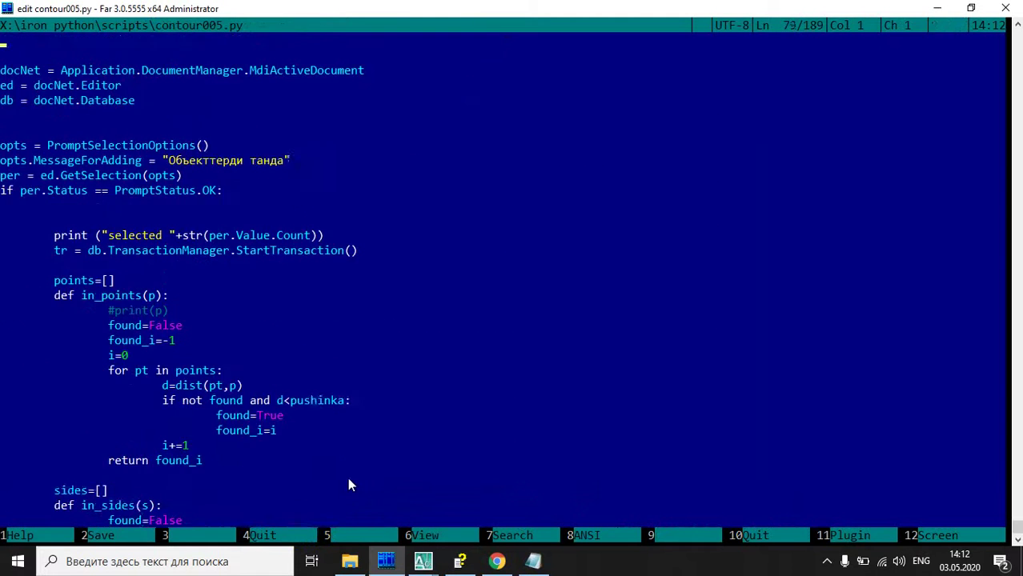
scroll(347, 480, "down", 1)
scroll(351, 481, "down", 3)
scroll(354, 481, "down", 3)
scroll(355, 483, "down", 2)
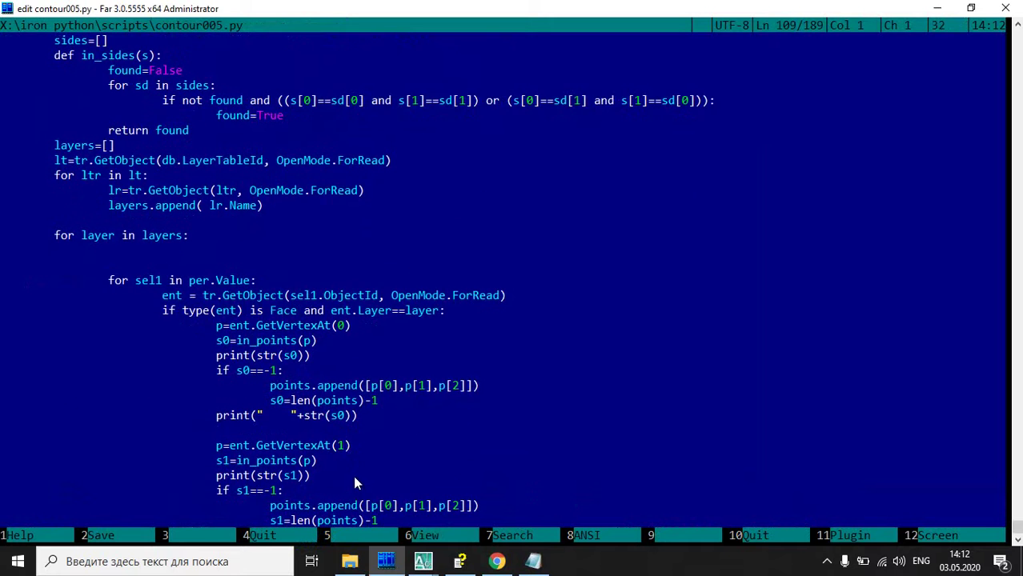
scroll(475, 459, "down", 4)
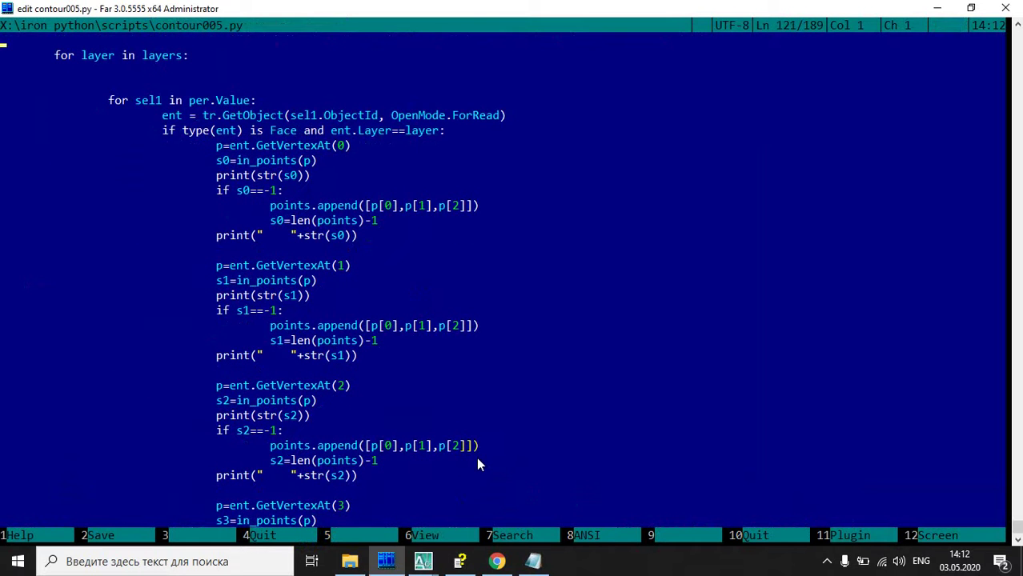
scroll(476, 460, "down", 2)
scroll(477, 461, "down", 2)
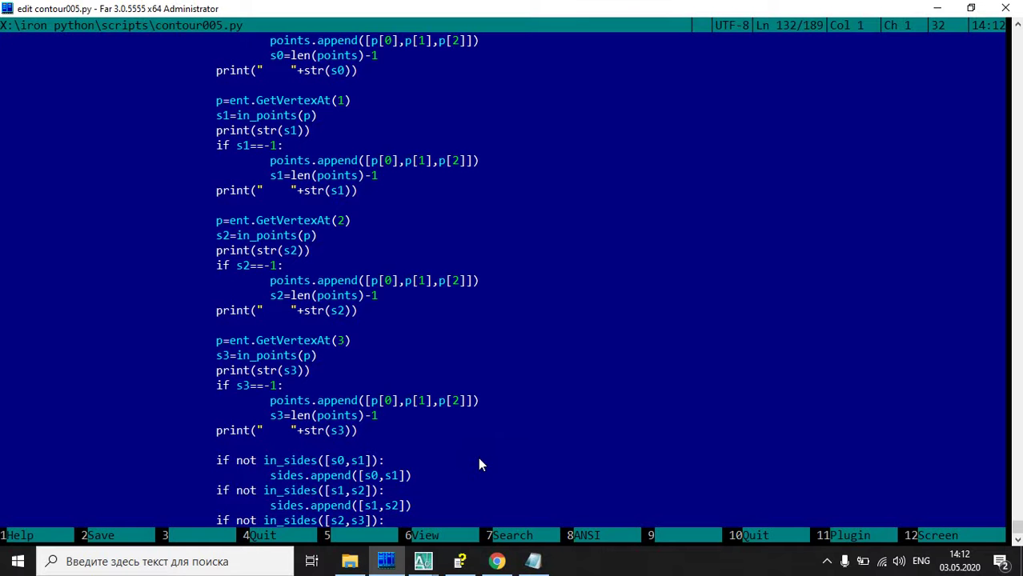
scroll(479, 462, "down", 4)
scroll(480, 455, "down", 3)
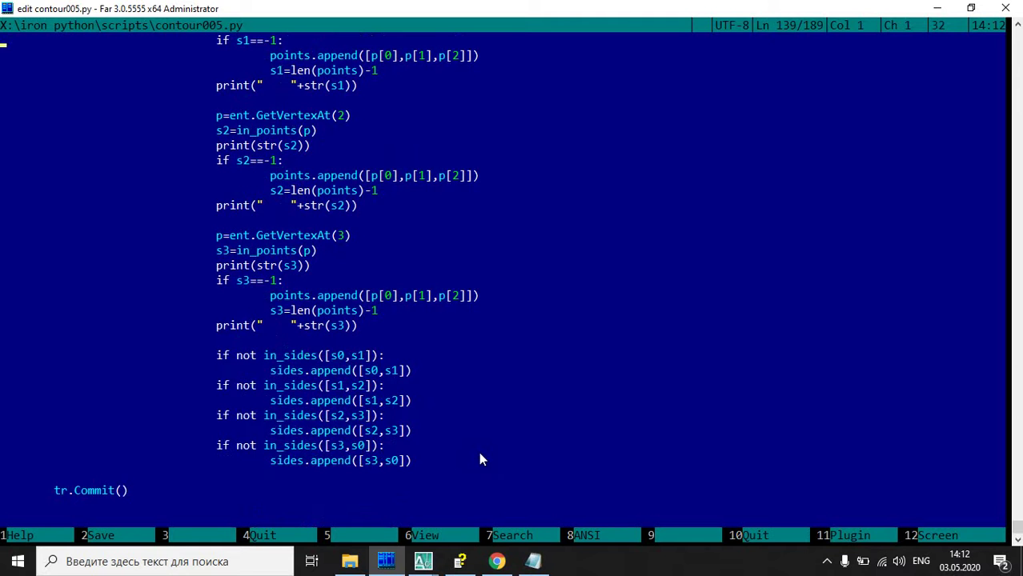
Step: Append ,False to each of the four sides.append lists: [s0,s1], [s1,s2], [s2,s3], [s3,s0]
left_click(400, 371)
type(",F")
type("alse")
key("shift+Left")
key("shift+Left")
key("shift+Left")
key("shift+Left")
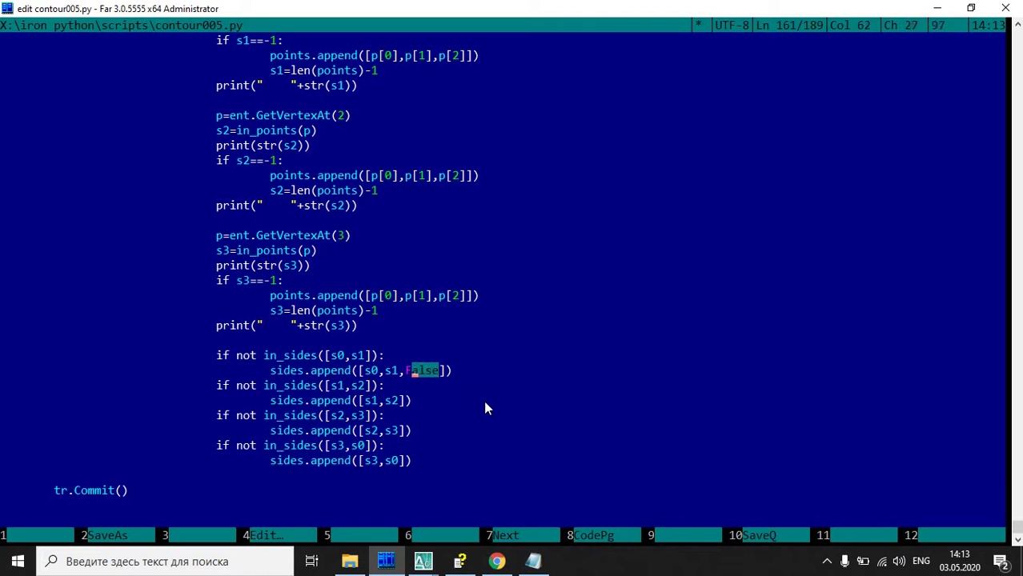
key("shift+Left")
key("shift+Left")
key("ctrl+c")
key("Down")
key("Down")
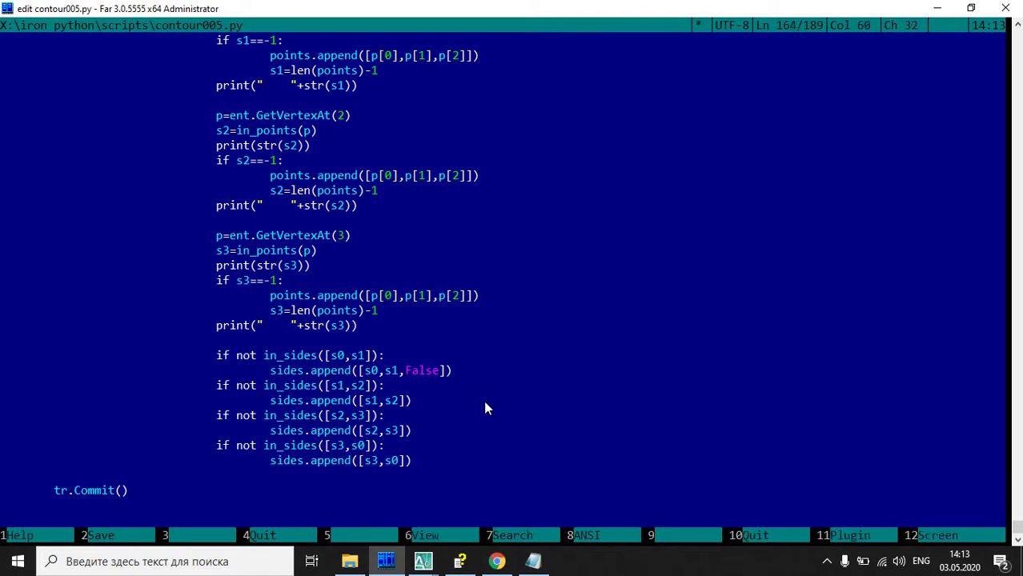
key("ctrl+v")
key("Down")
key("Down")
key("ctrl+v")
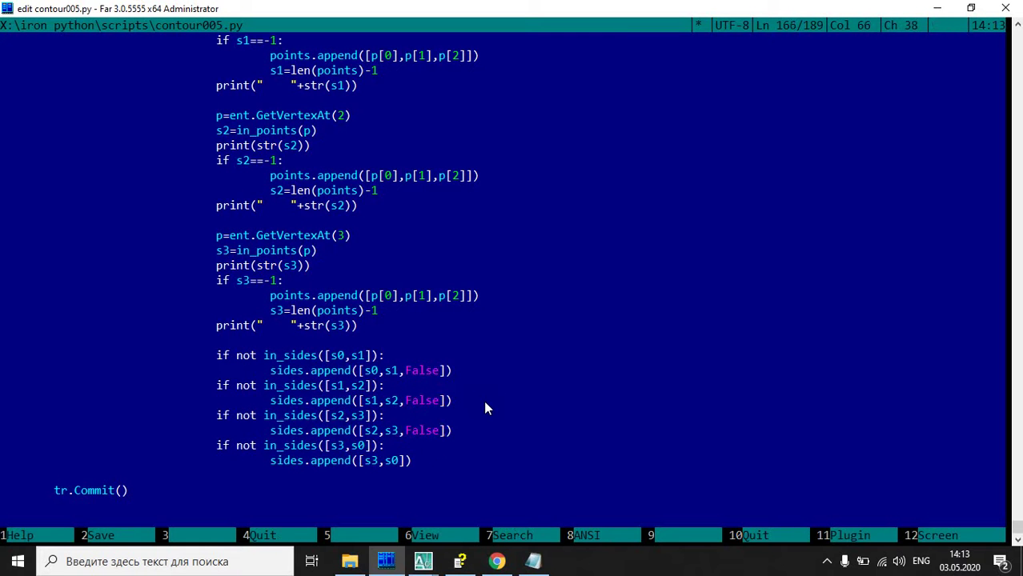
key("Down")
key("Down")
key("Down")
key("Left")
key("Left")
key("Left")
key("Up")
key("Left")
key("Left")
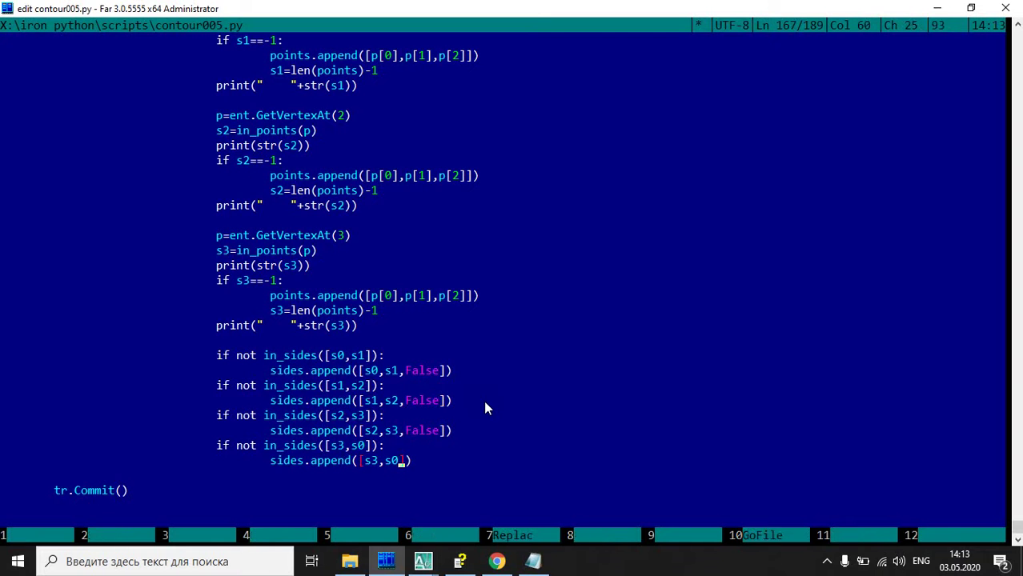
key("ctrl+v")
Step: Move the cursor to the found=True line in the in_sides function
key("Up")
key("Up")
key("Up")
key("Up")
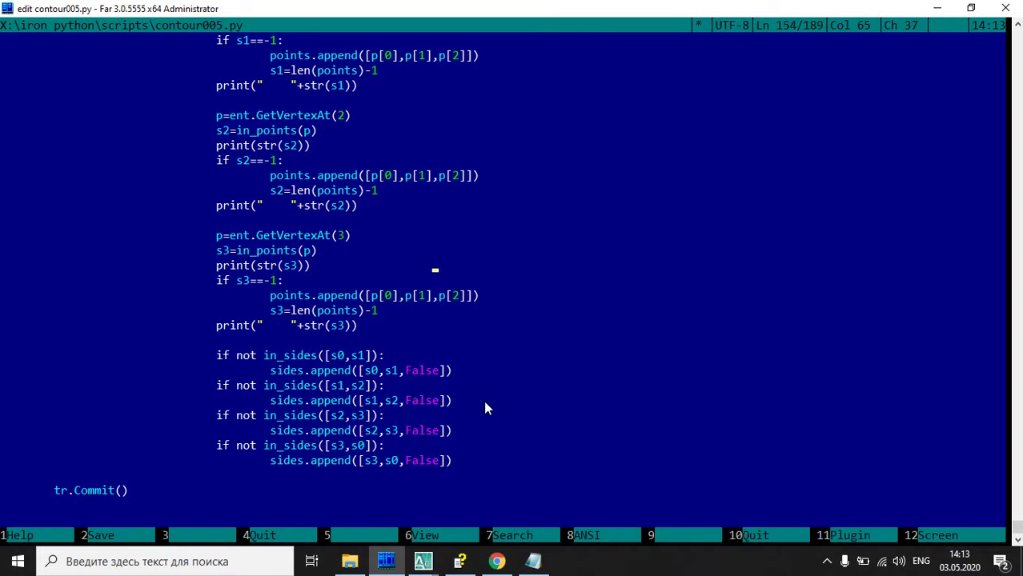
key("Up")
key("Up")
key("Up")
key("Up")
key("Up")
key("Up")
key("Up")
key("Up")
key("Up")
key("Up")
key("Up")
key("Up")
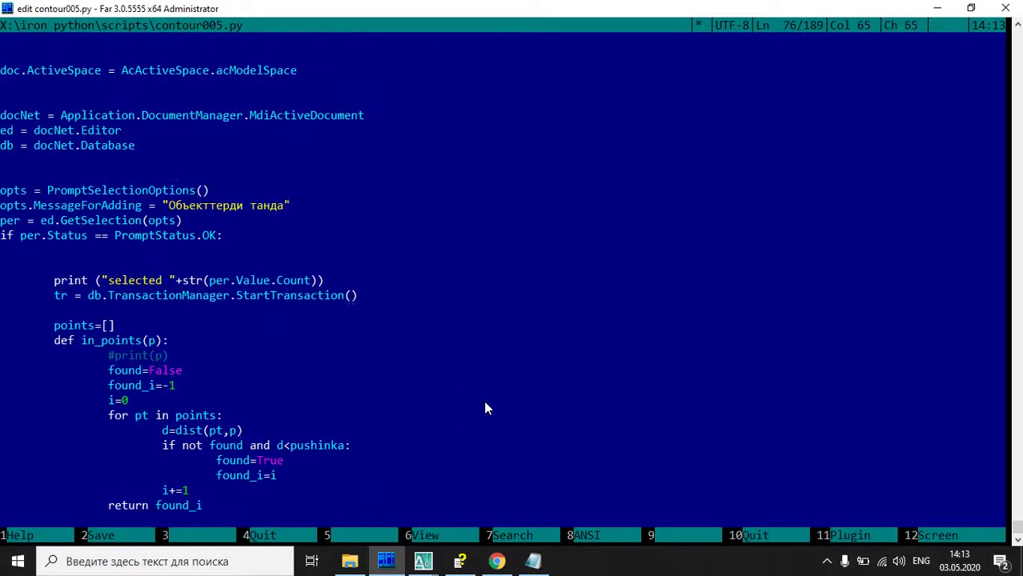
key("Down")
key("Down")
key("Down")
key("Down")
key("Down")
key("Down")
key("Down")
key("Down")
key("Down")
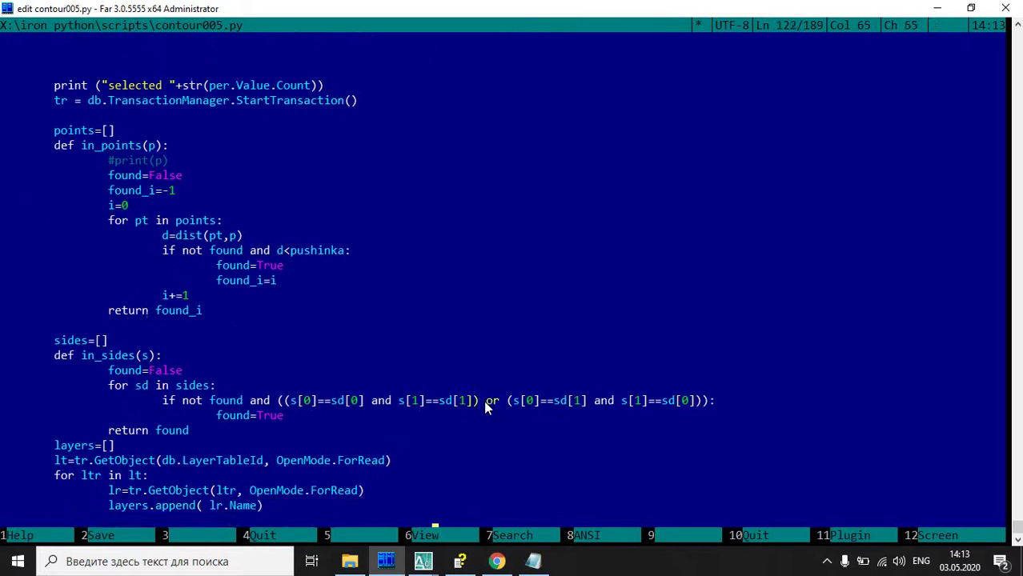
key("Down")
key("Down")
key("Down")
key("Up")
key("Up")
key("Up")
key("Up")
key("Up")
key("Up")
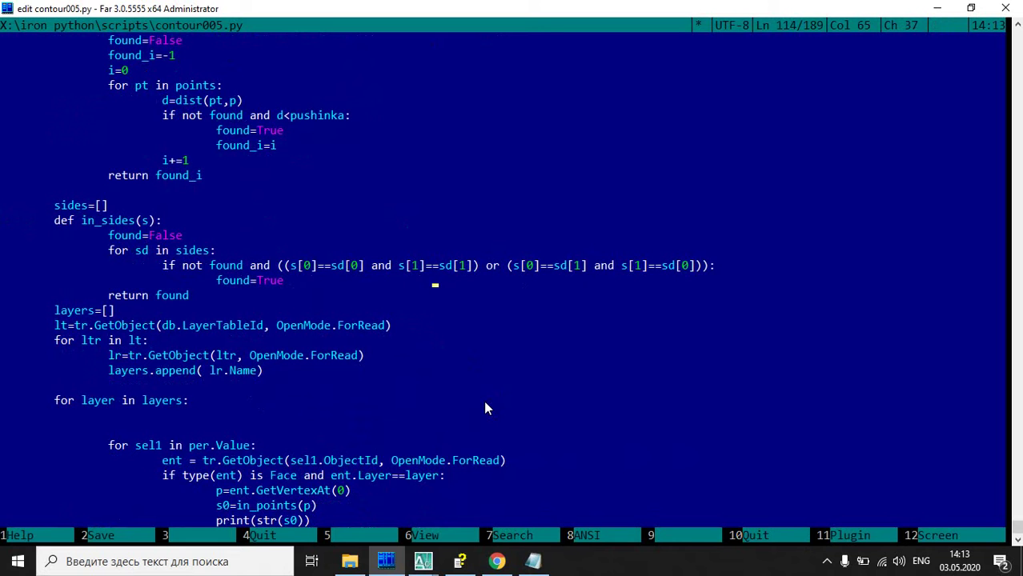
Step: Add a new line sd[2]=True directly below found=True
key("Return")
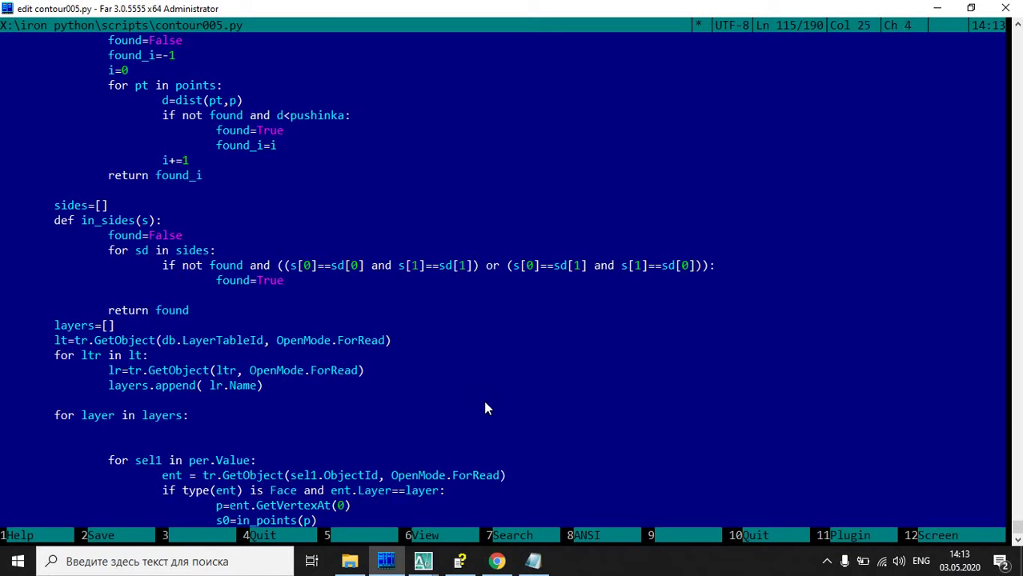
type("sd[2")
type("]=True")
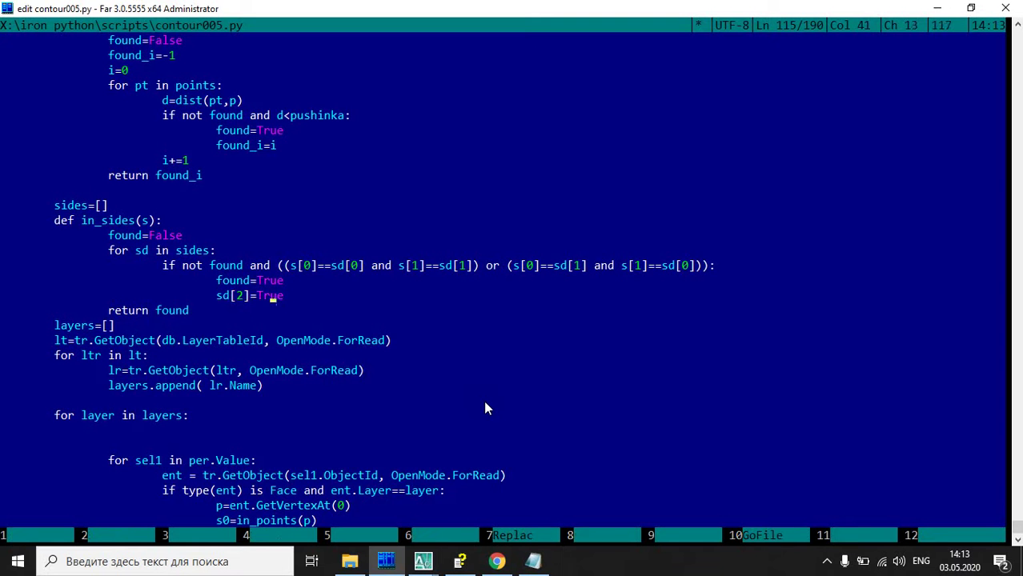
key("Down")
key("Down")
key("Down")
key("Down")
key("Down")
key("Down")
key("Down")
key("Down")
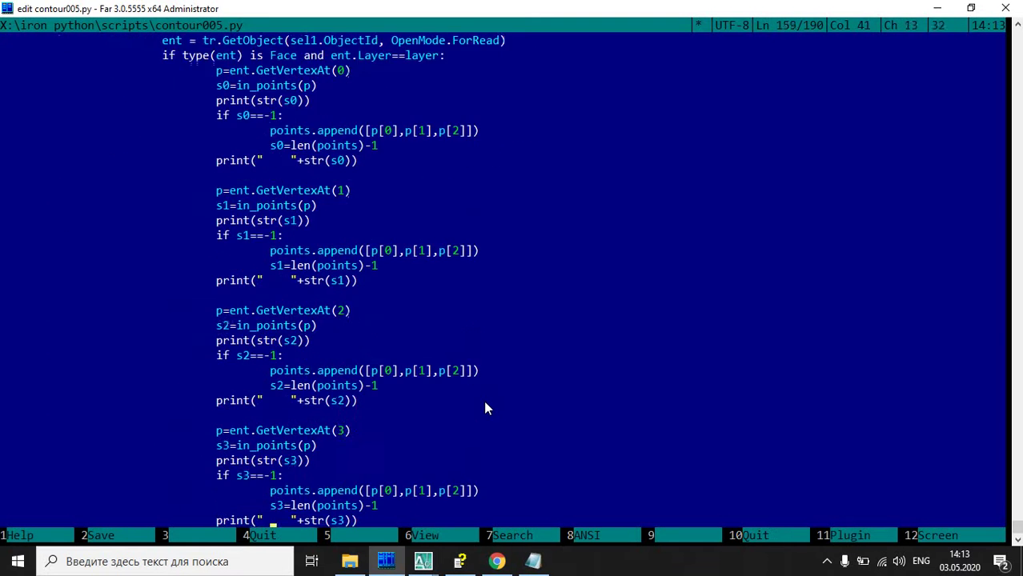
key("Down")
key("Down")
key("Down")
Step: Check the end of the script around the print(s) loop, then save and close contour005.py
key("Down")
key("Down")
key("Down")
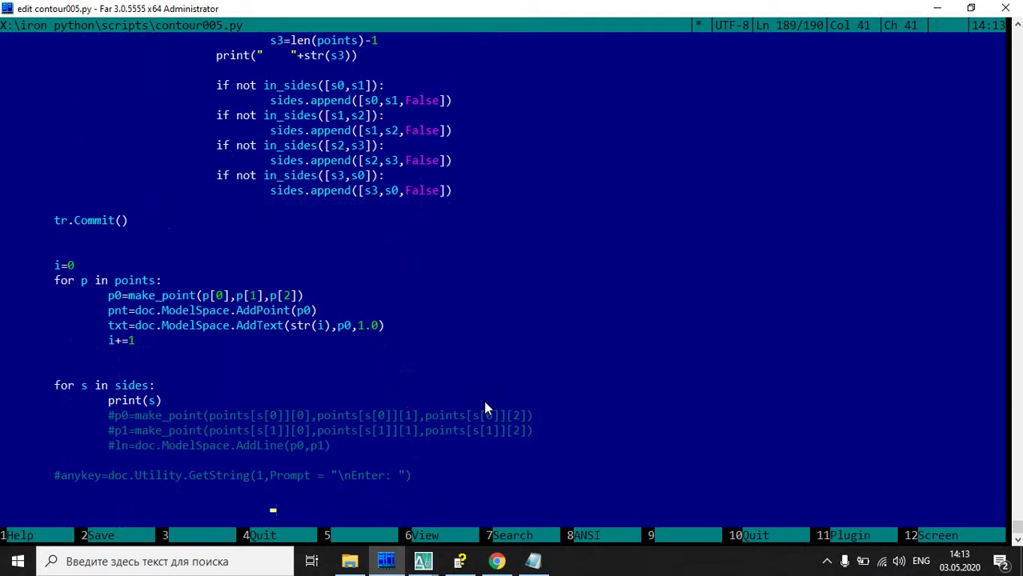
key("Up")
key("Up")
key("Left")
key("Left")
key("Left")
key("Left")
key("Left")
key("Left")
key("Down")
key("End")
key("BackSpace")
key("shift+F10")
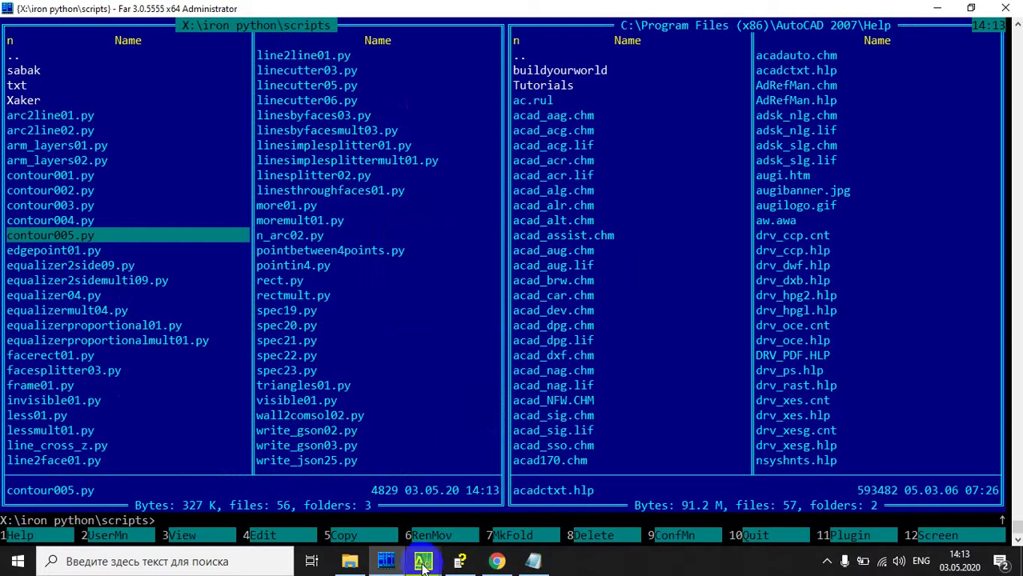
Step: Run contour005 in AutoCAD on the three 3D faces and review its printed output
mouse_move(423, 561)
left_click(370, 502)
right_click(513, 391)
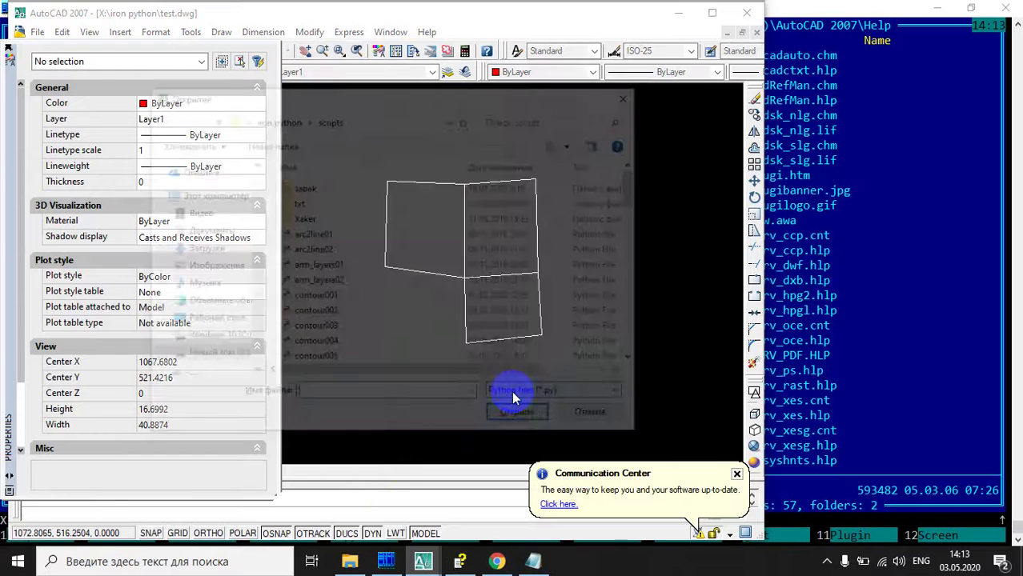
left_click(338, 361)
left_click(522, 417)
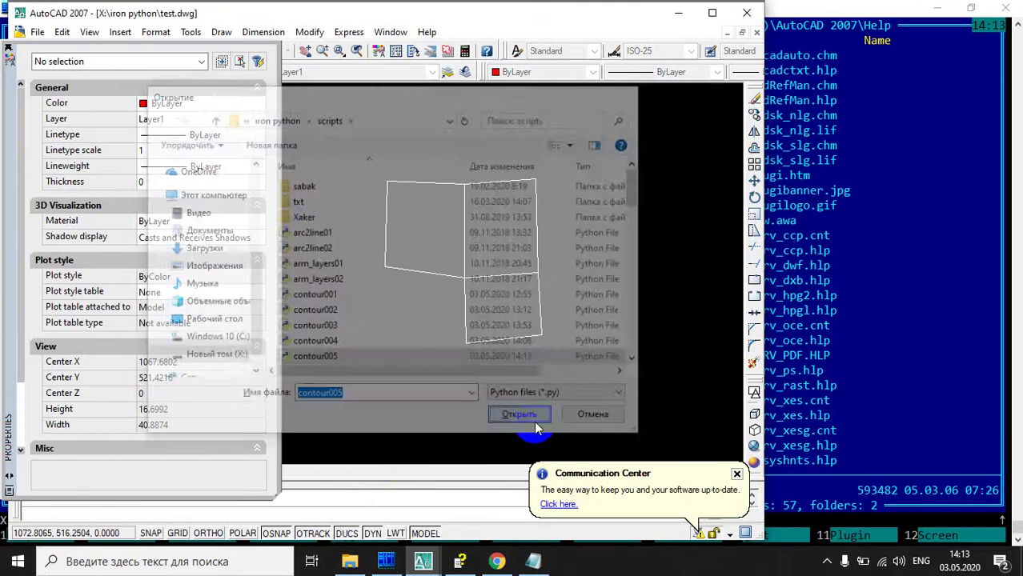
left_click(576, 381)
left_click(530, 332)
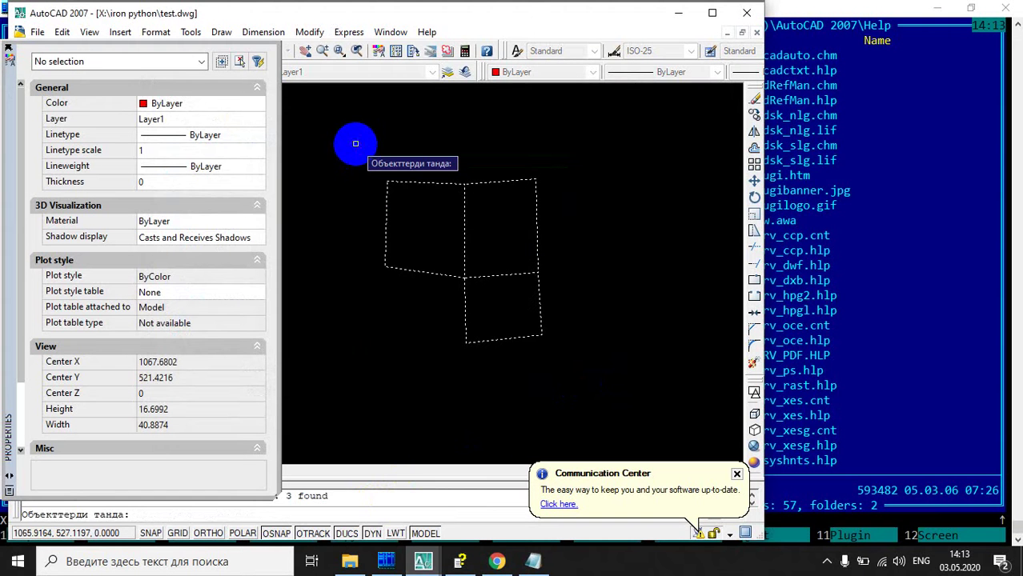
right_click(355, 143)
key("F2")
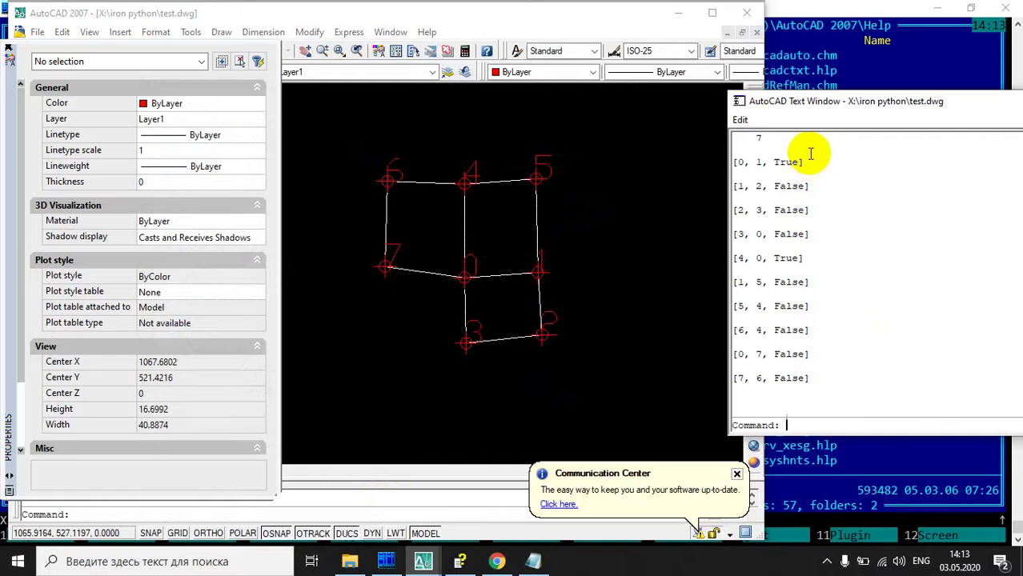
scroll(833, 192, "up", 1)
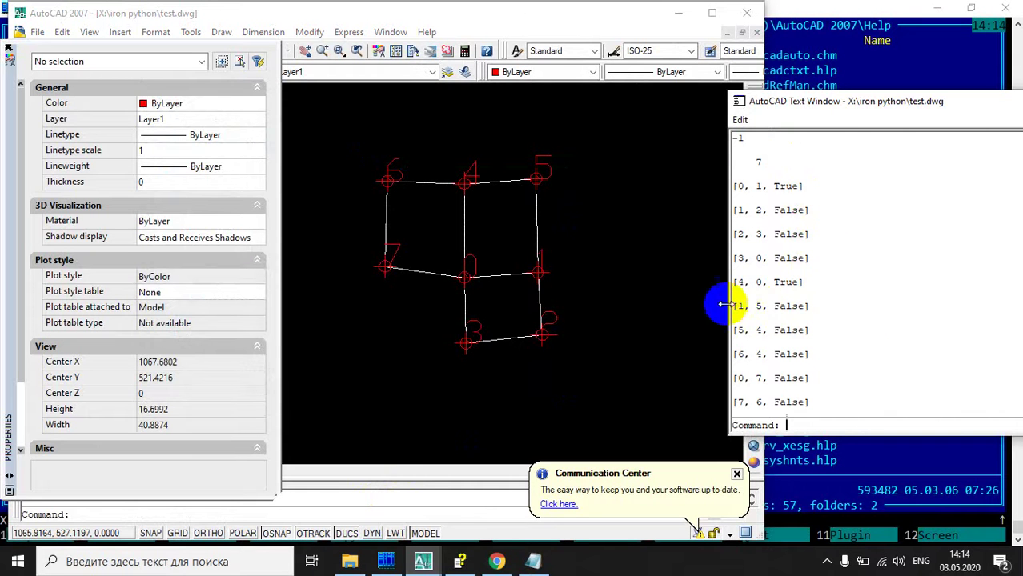
Step: Undo the red numbered vertex markers and switch back to Far Manager
left_click(659, 279)
key("ctrl+z")
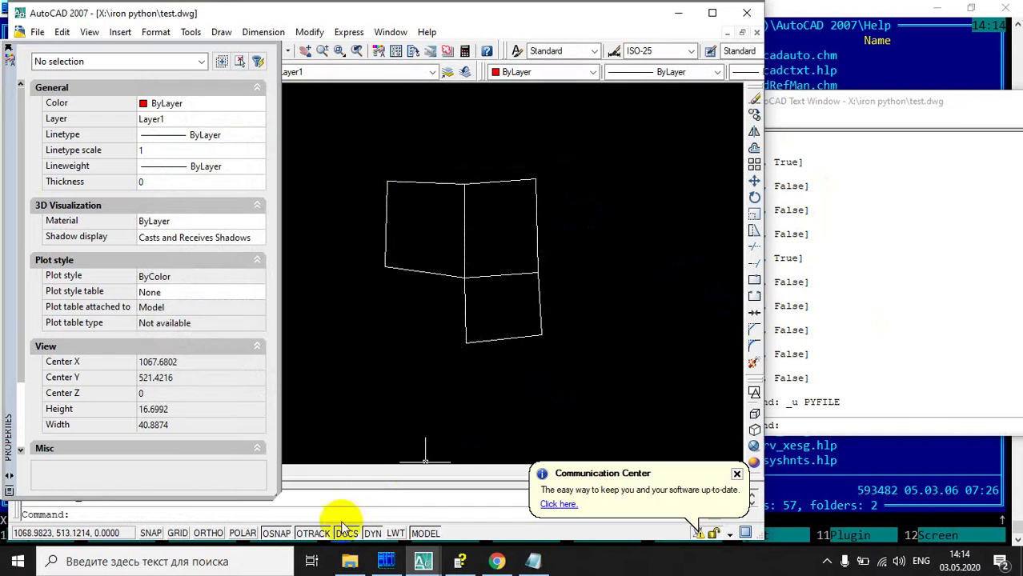
left_click(844, 282)
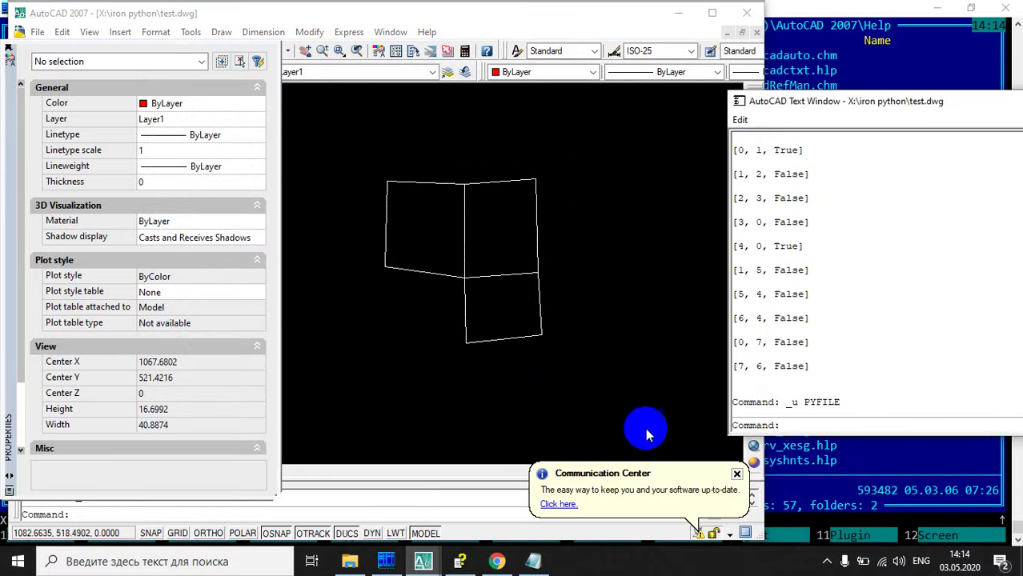
left_click(385, 562)
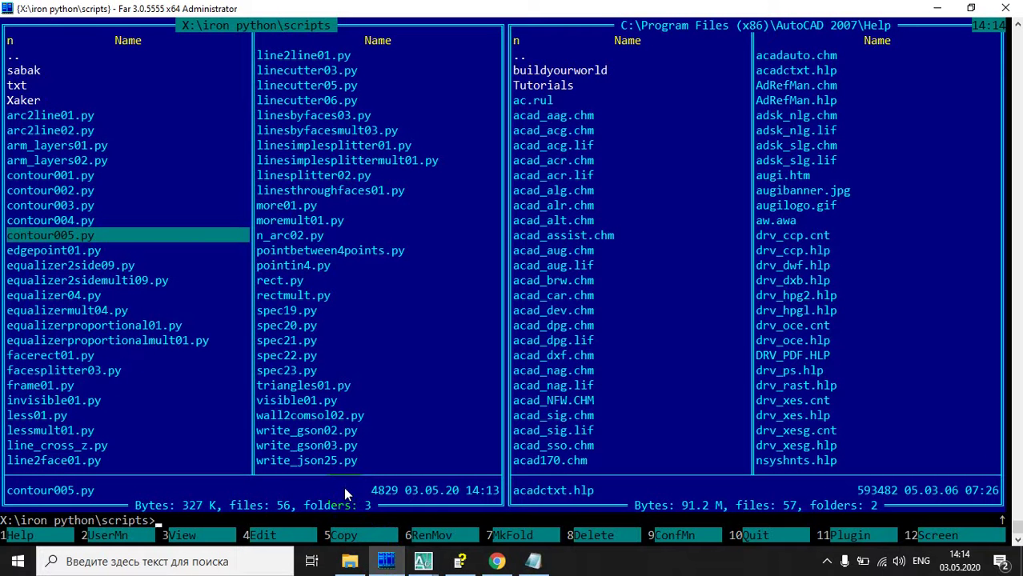
Step: Add an 'if s[2]==False:' line after print(s) in contour005.py
key("F4")
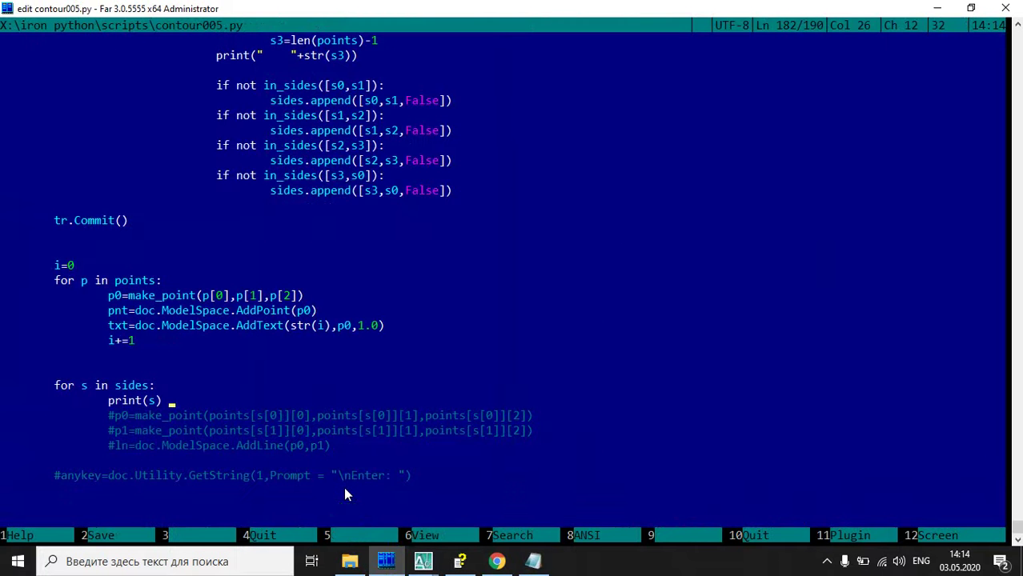
key("Return")
type("if s[2")
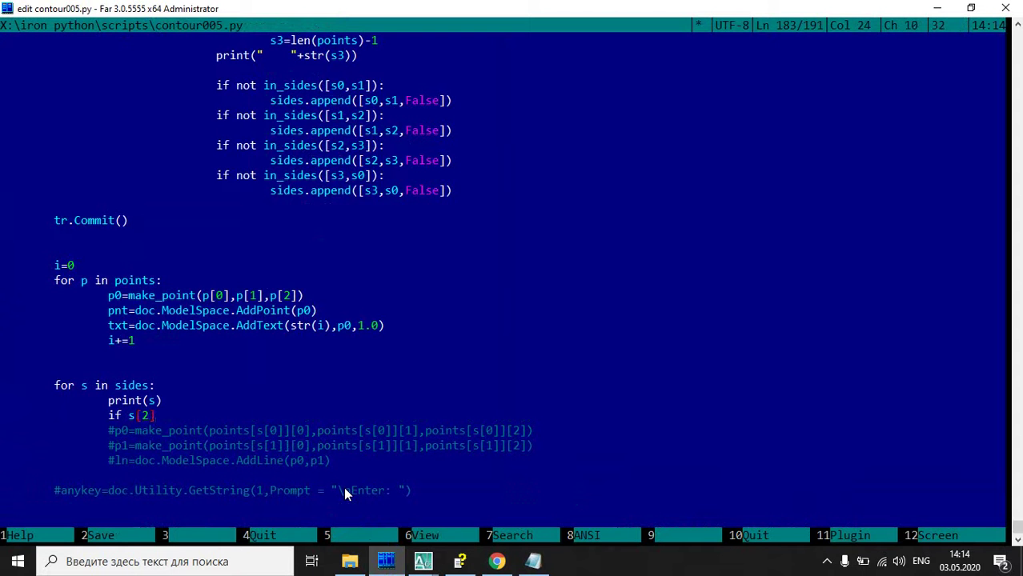
type("==")
type("False:")
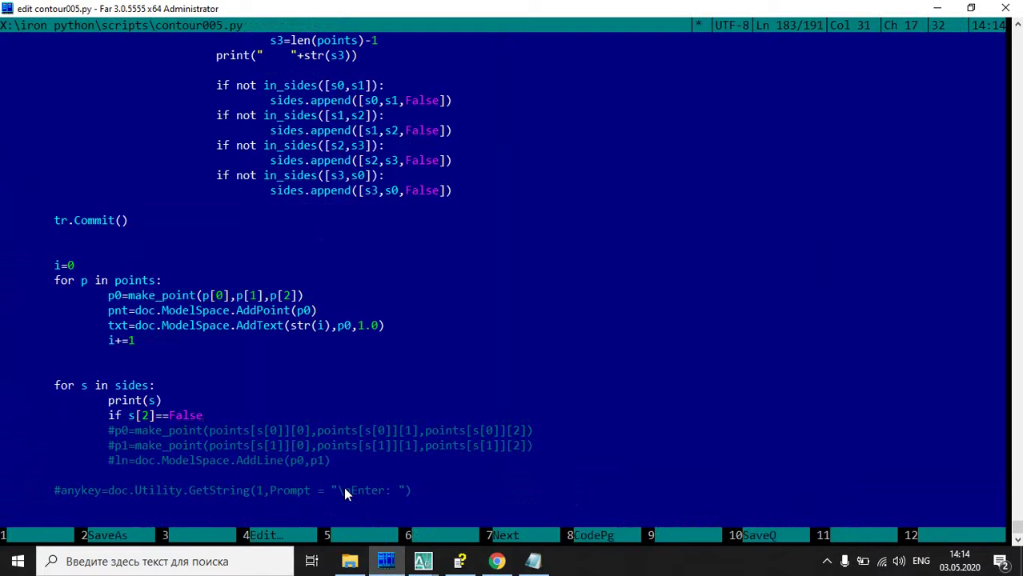
key("Return")
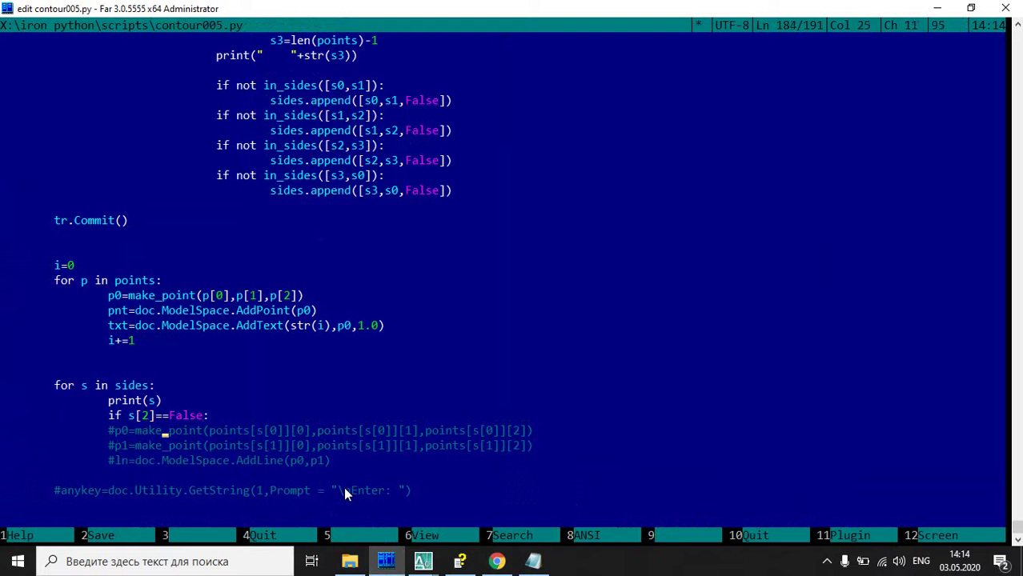
Step: Uncomment the p0, p1 and AddLine lines, indent them under the if, and save
key("Left")
key("Left")
key("Left")
key("BackSpace")
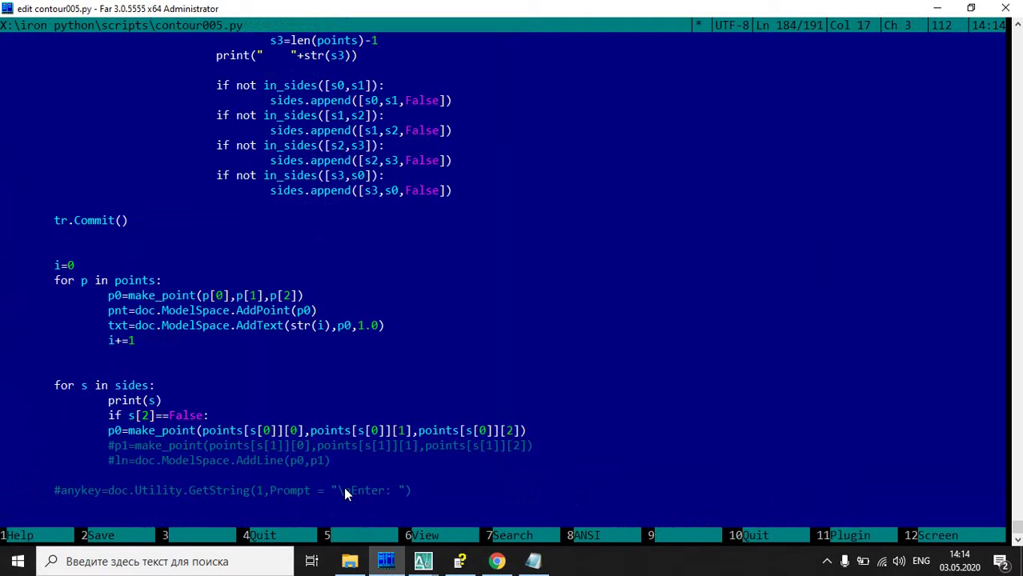
key("Tab")
key("Down")
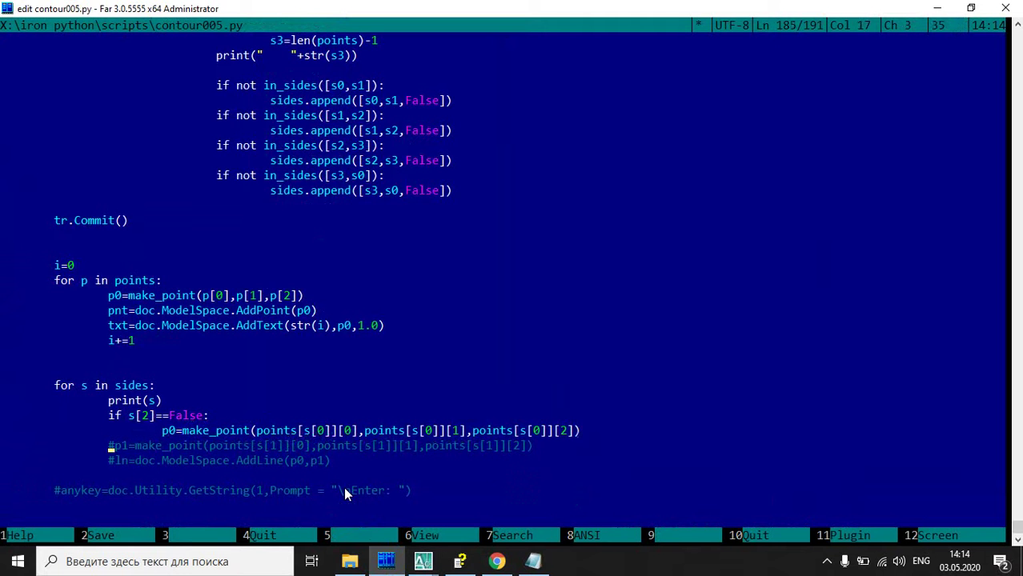
key("Delete")
key("Tab")
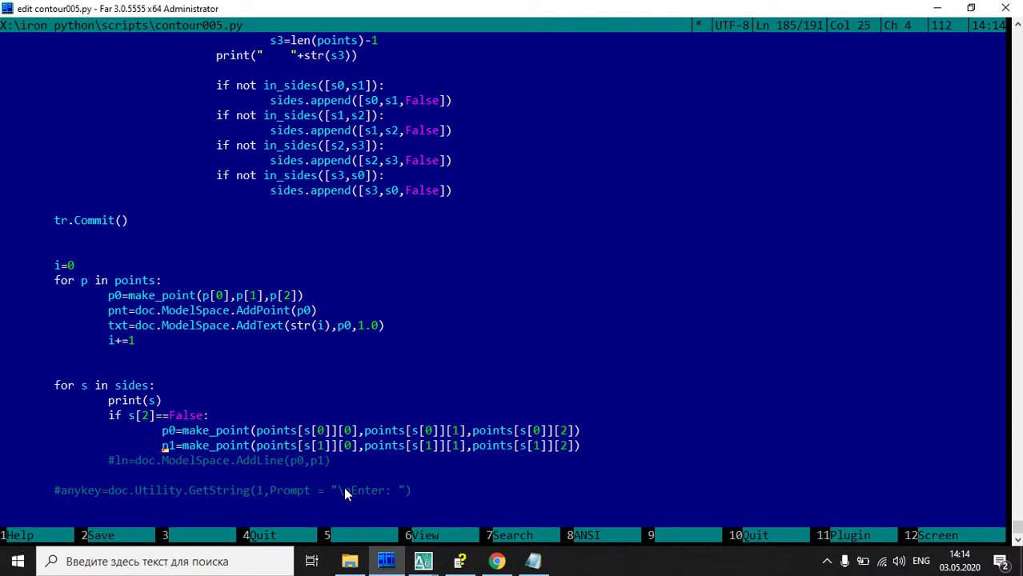
key("Down")
key("Left")
key("Left")
key("Left")
key("Left")
key("Left")
key("Delete")
key("Tab")
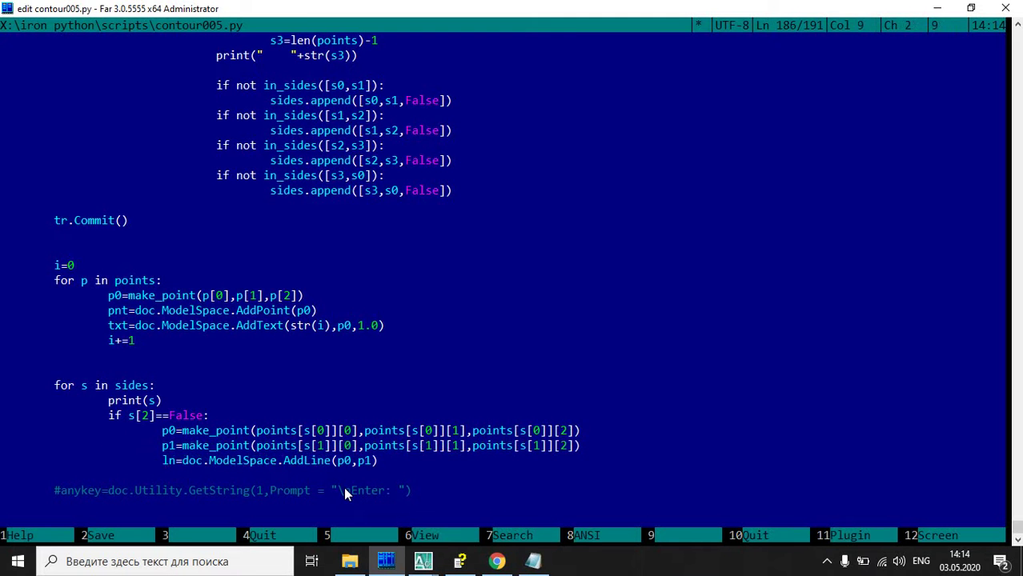
key("Escape")
key("Return")
key("alt+Tab")
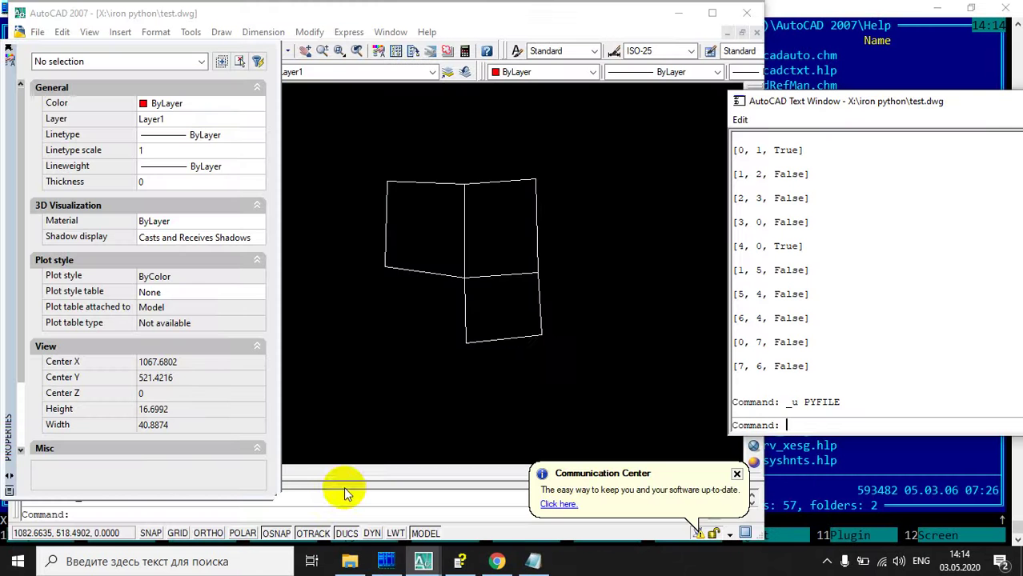
left_click(638, 380)
type("pf")
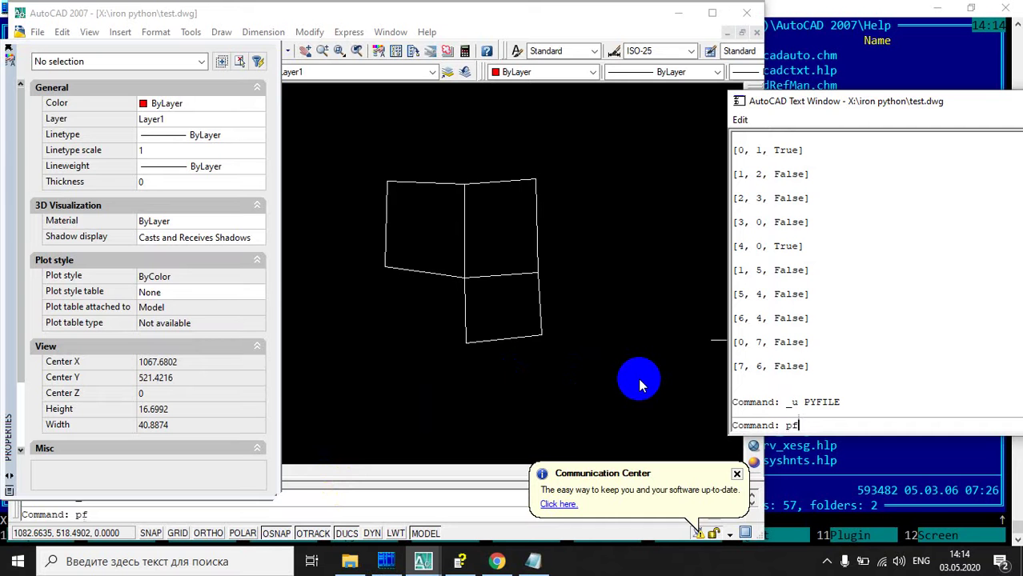
key("Return")
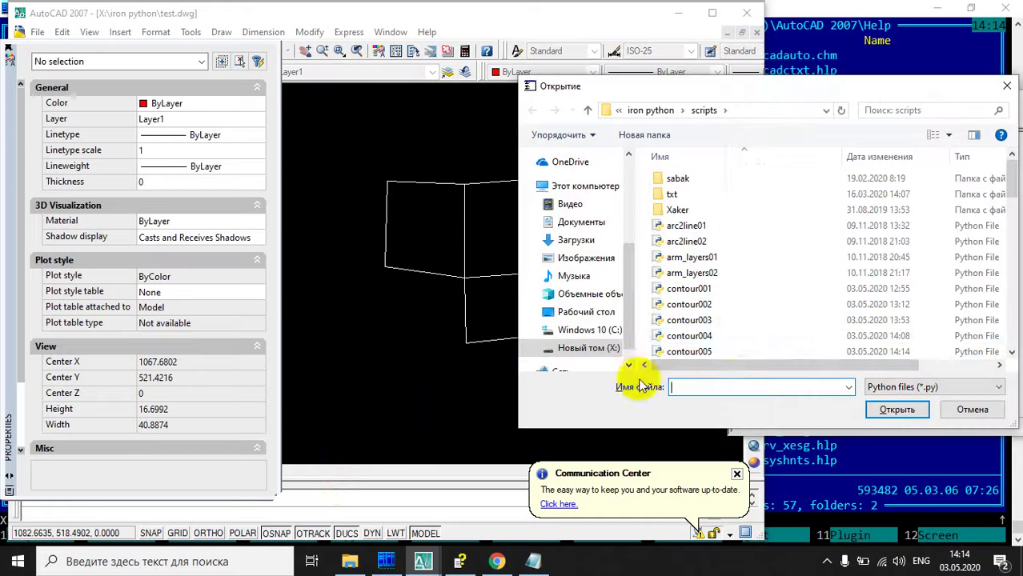
left_click(730, 352)
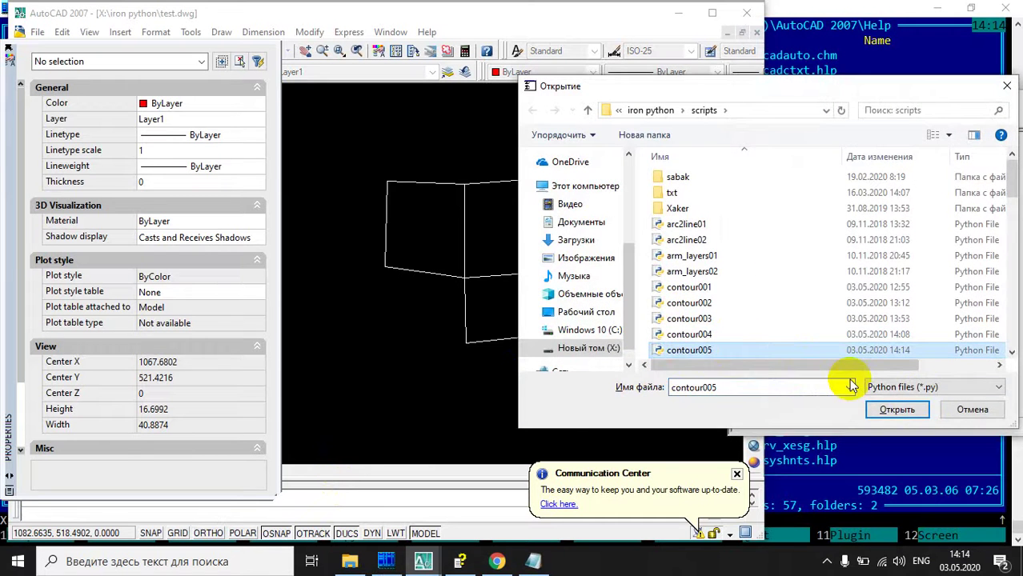
left_click(896, 409)
left_click(599, 368)
left_click(355, 138)
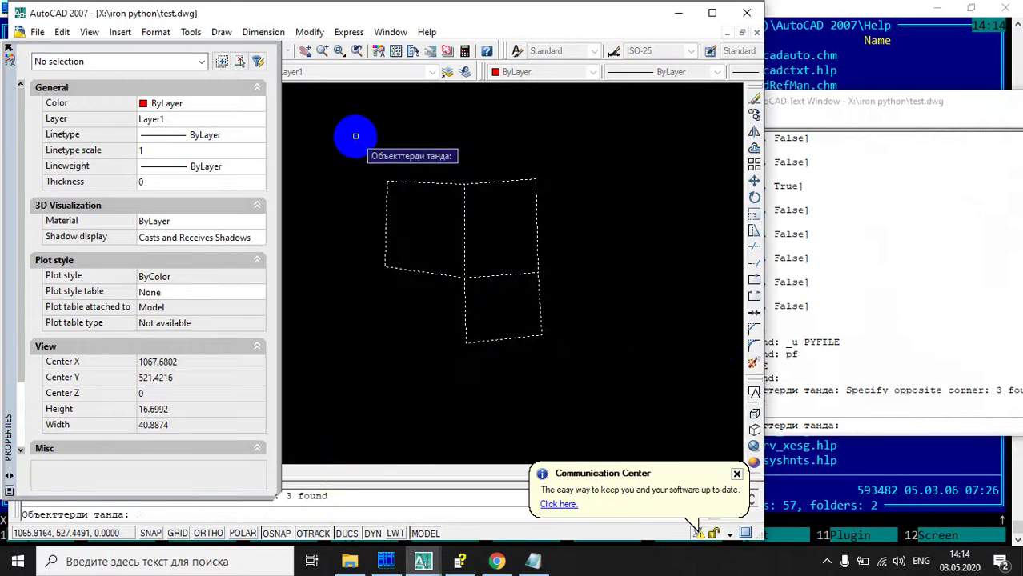
key("Return")
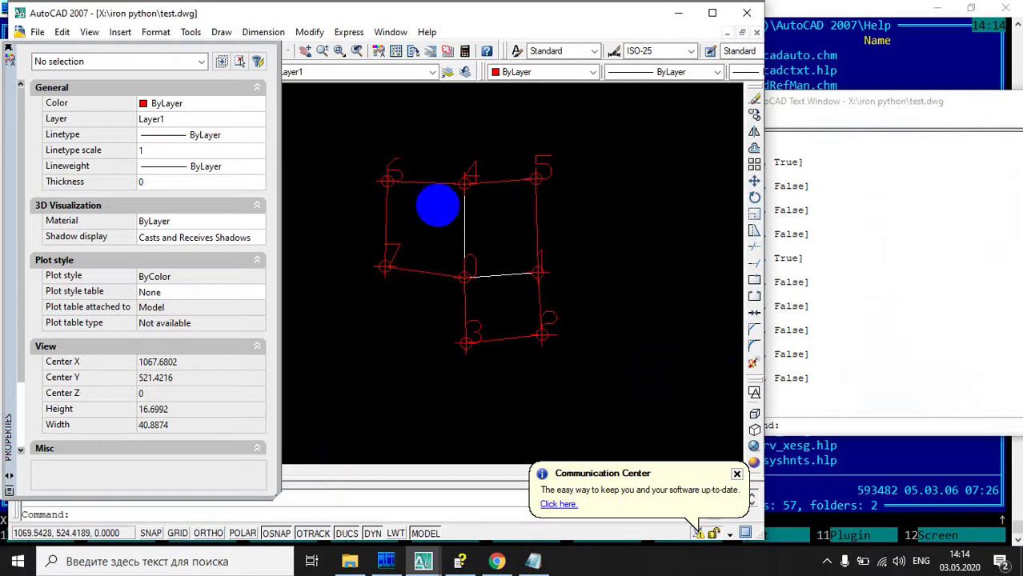
scroll(445, 210, "down", 4)
scroll(449, 212, "up", 5)
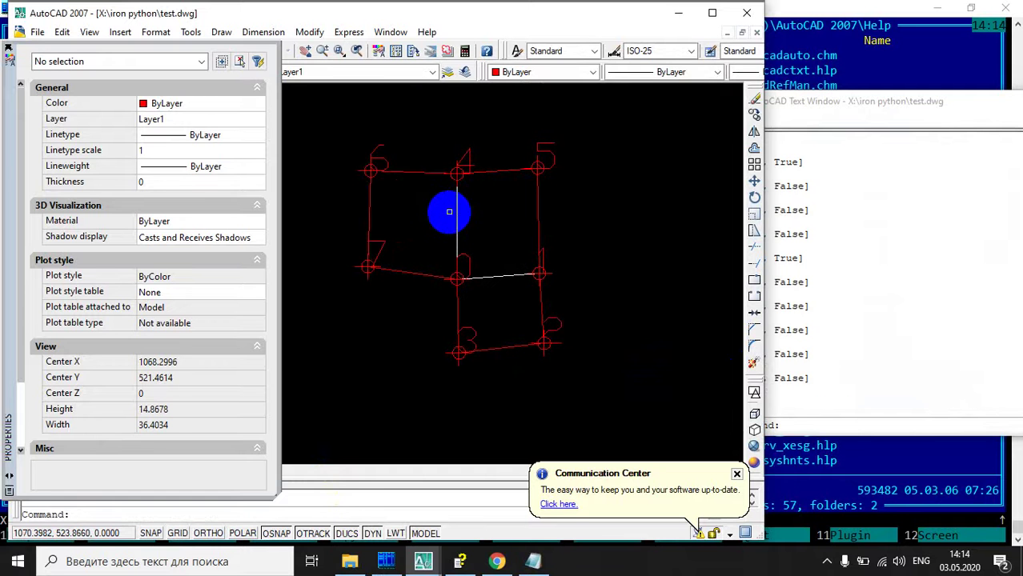
key("ctrl+z")
key("ctrl+z")
scroll(464, 218, "down", 4)
scroll(461, 219, "up", 2)
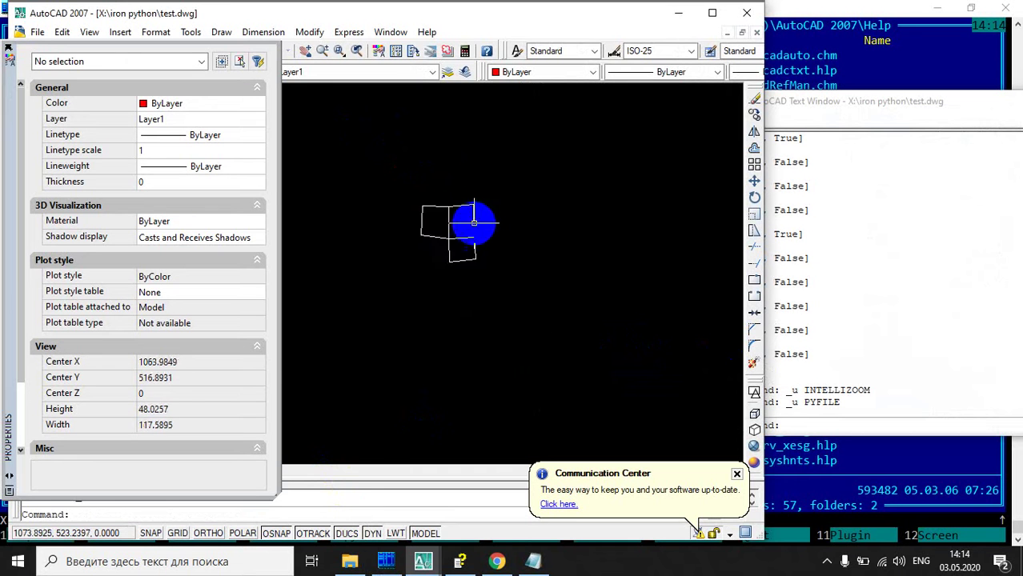
scroll(497, 224, "up", 1)
Step: Draw a new four-cornered red 3D face beside the white faces
scroll(523, 226, "down", 1)
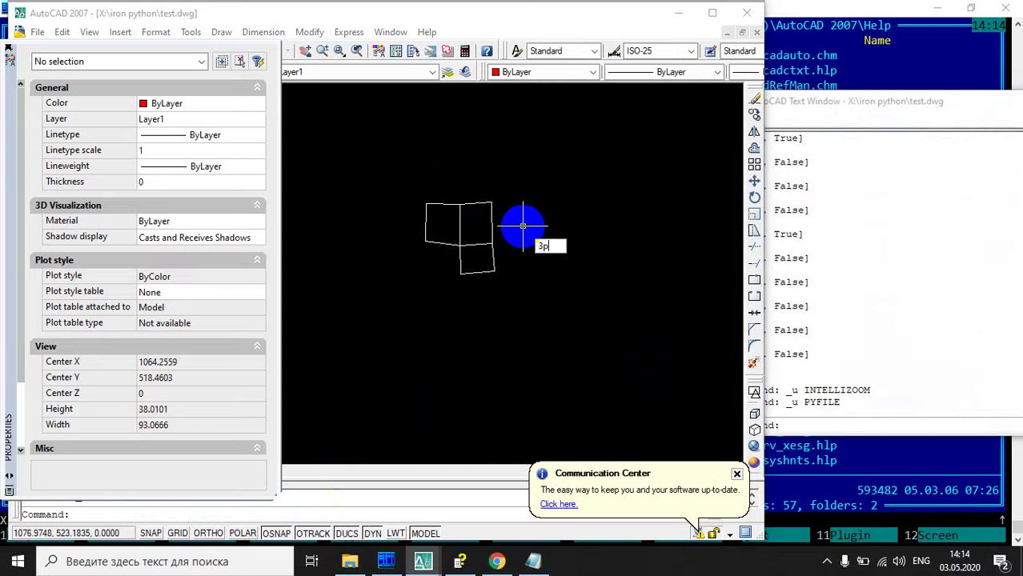
key("Return")
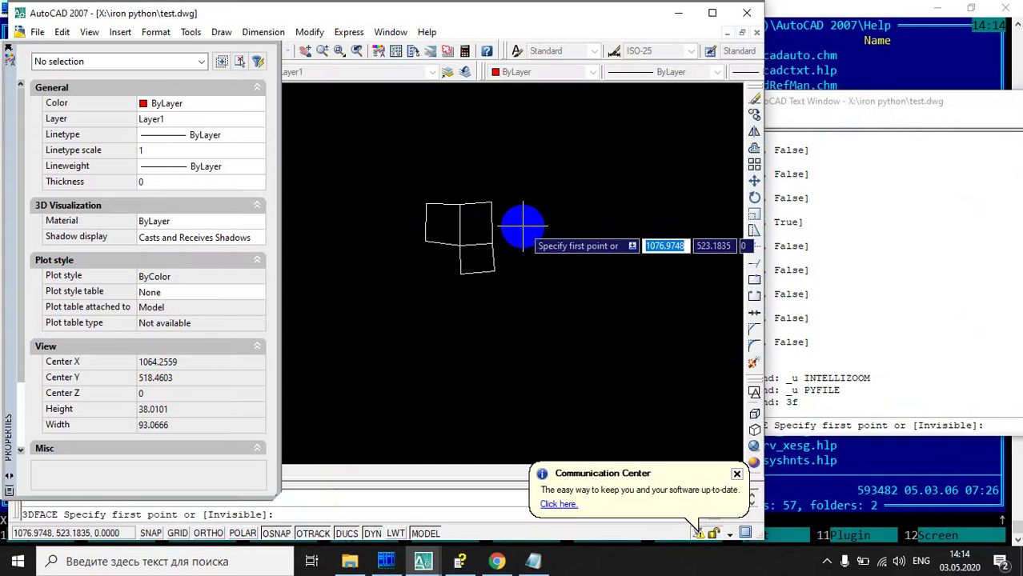
left_click(492, 205)
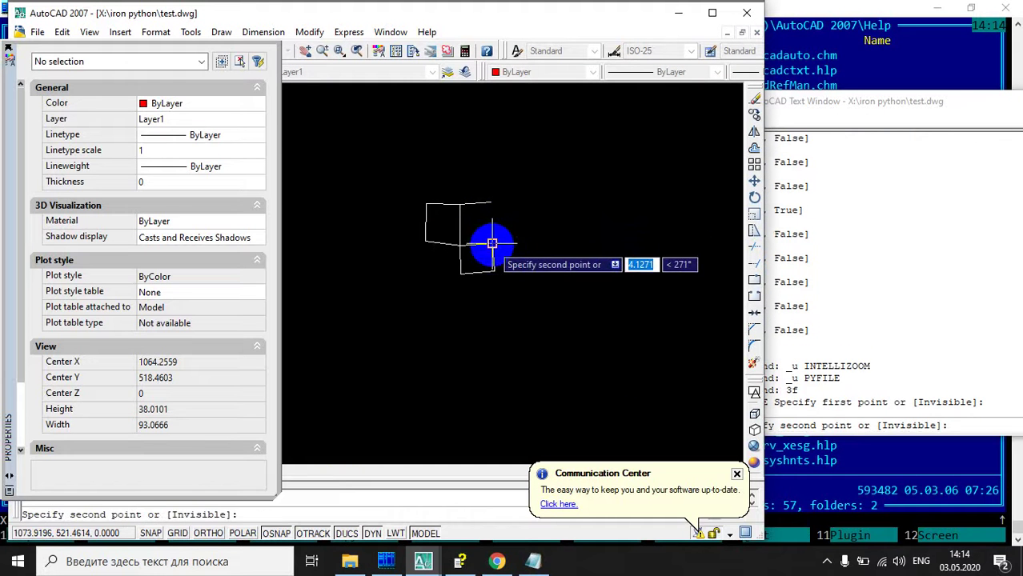
left_click(491, 242)
left_click(529, 238)
left_click(529, 186)
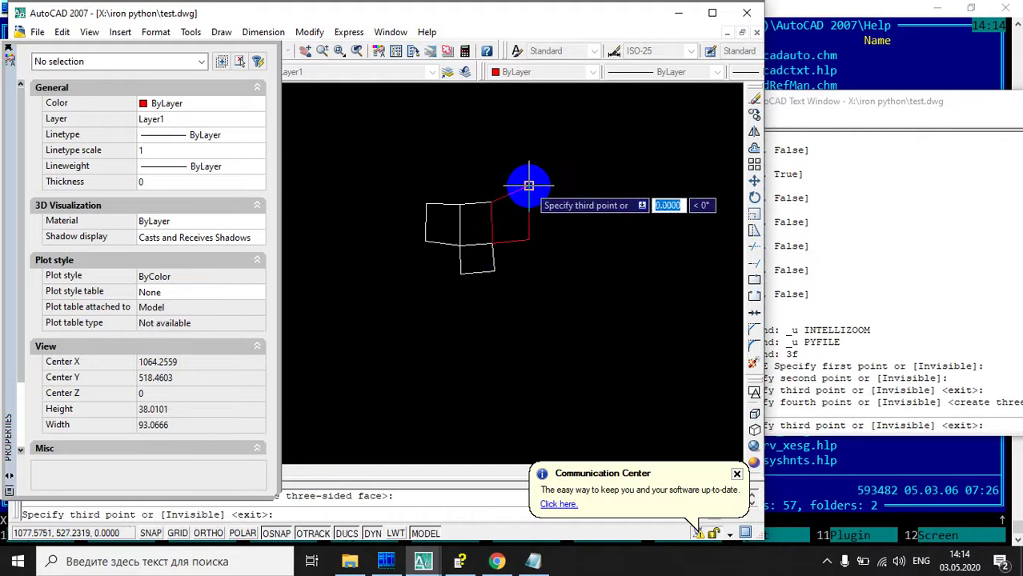
key("Escape")
left_click(564, 266)
left_click(564, 268)
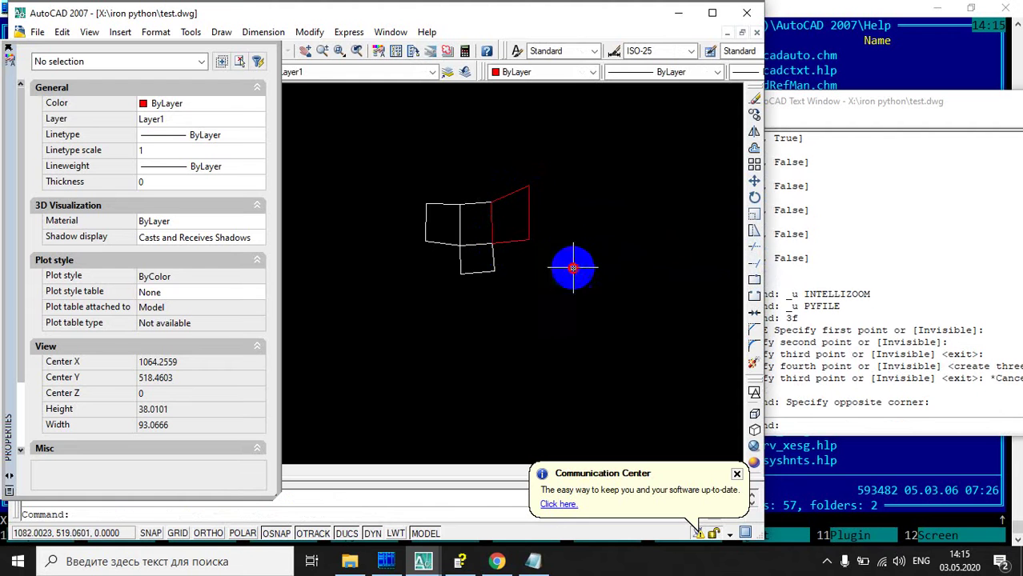
Step: Add two more red 3D faces stacked below it, each sharing the upper face's bottom edge
key("Return")
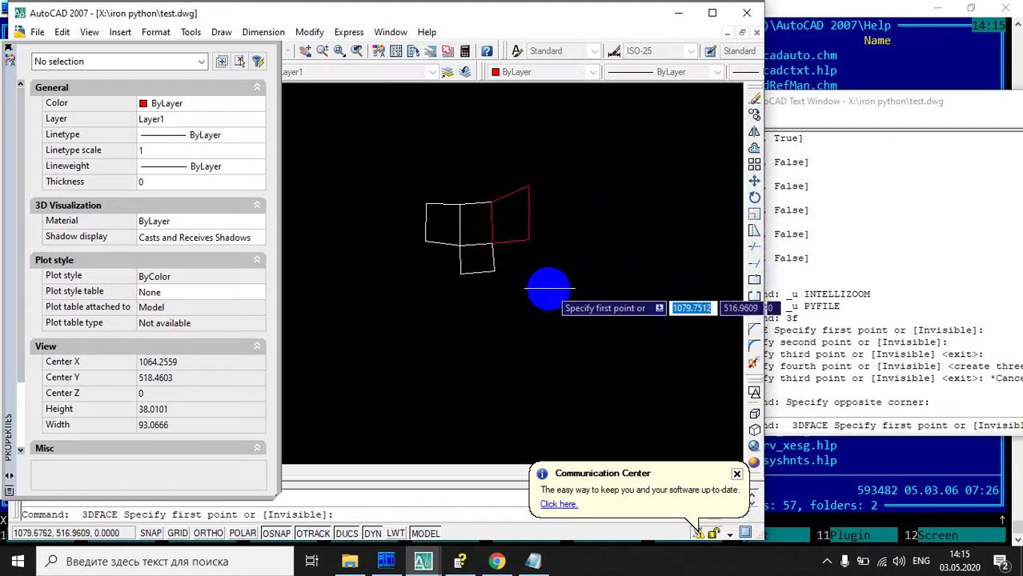
left_click(492, 243)
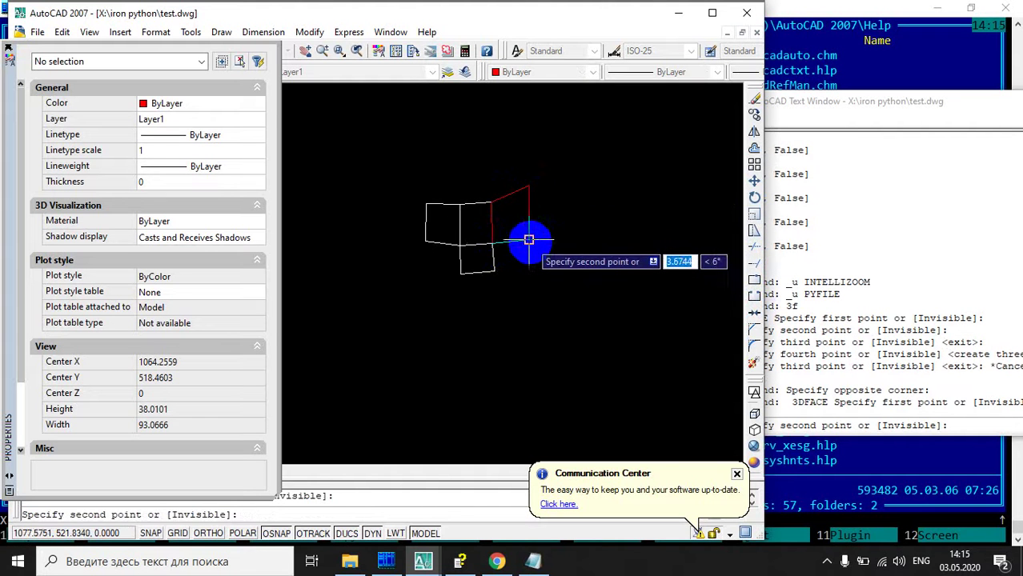
left_click(529, 240)
left_click(529, 272)
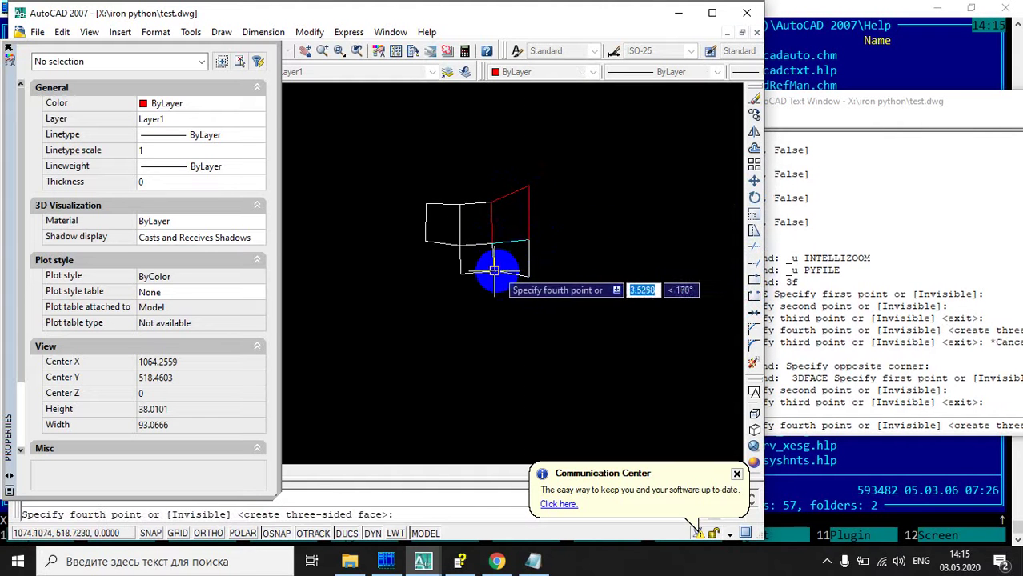
left_click(492, 274)
key("Return")
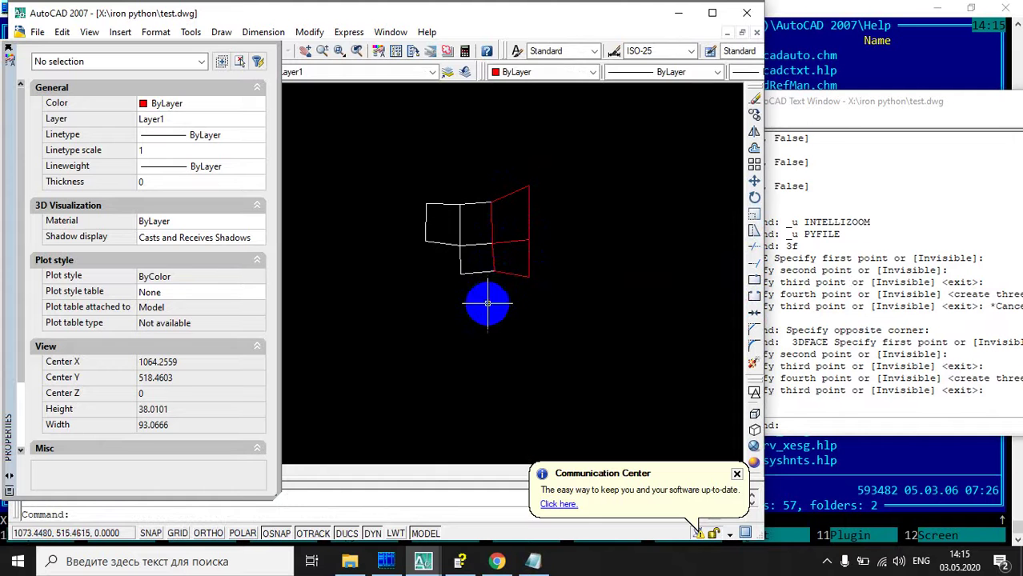
key("Return")
left_click(492, 274)
left_click(528, 277)
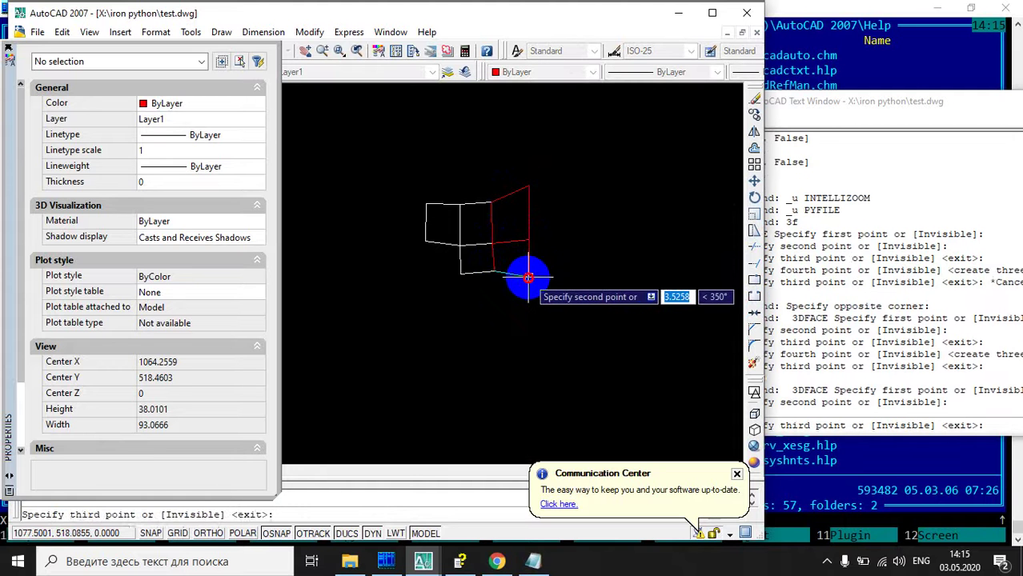
left_click(532, 310)
left_click(496, 308)
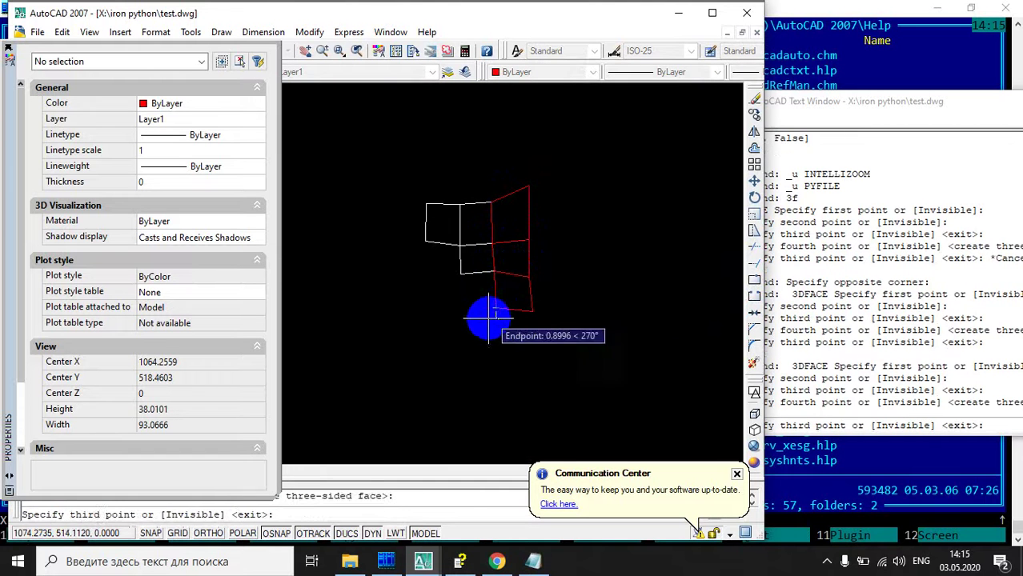
key("Return")
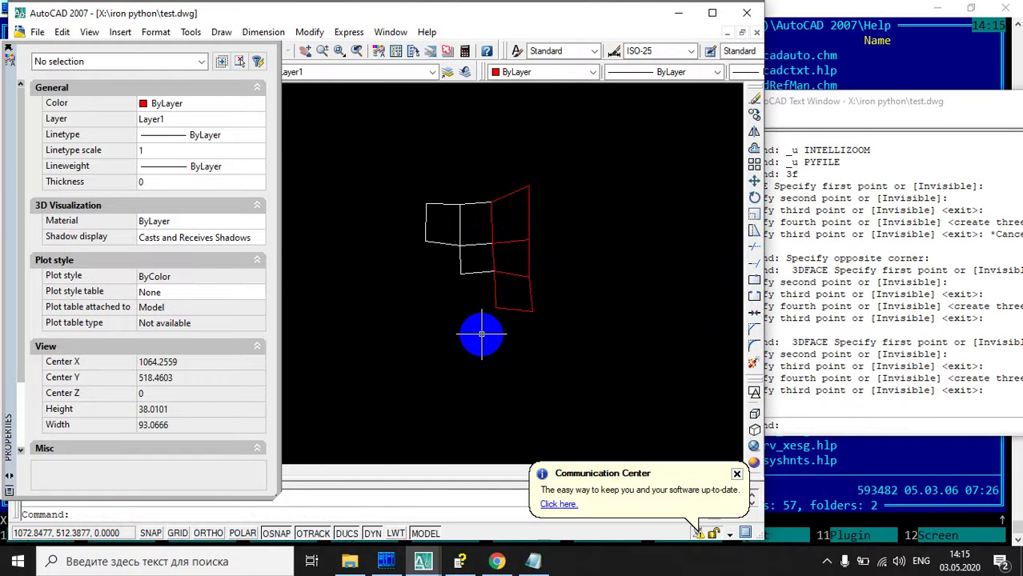
Step: Try assigning the selected red faces a layer and the colour red from the toolbar lists
left_click(524, 340)
left_click(484, 175)
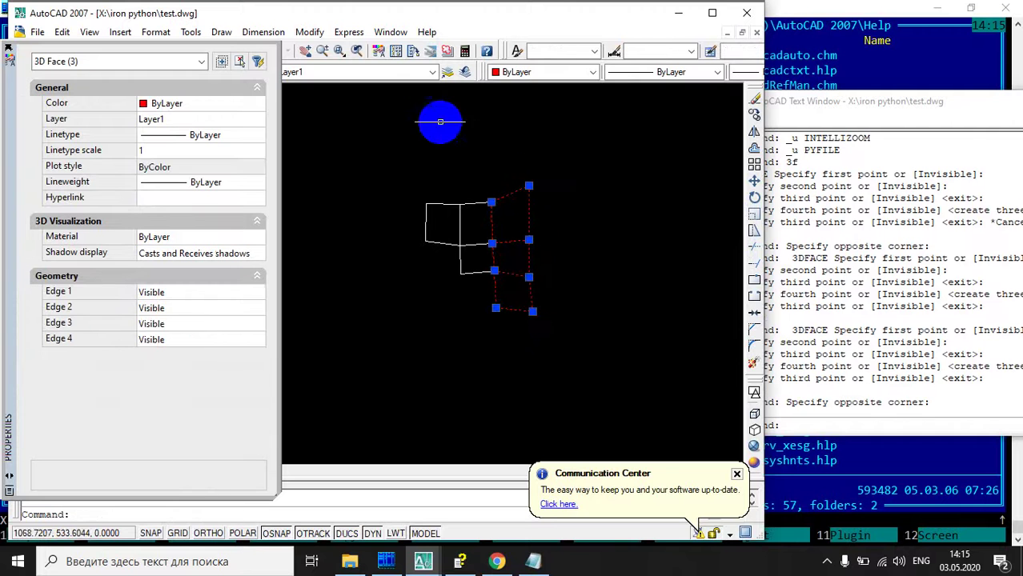
left_click(432, 72)
left_click(416, 86)
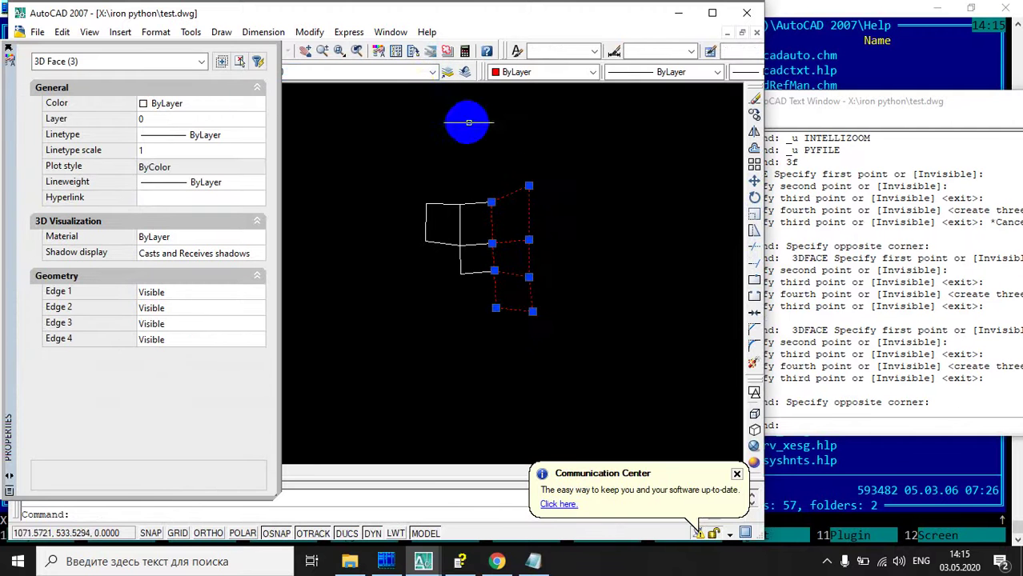
left_click(434, 72)
left_click(398, 95)
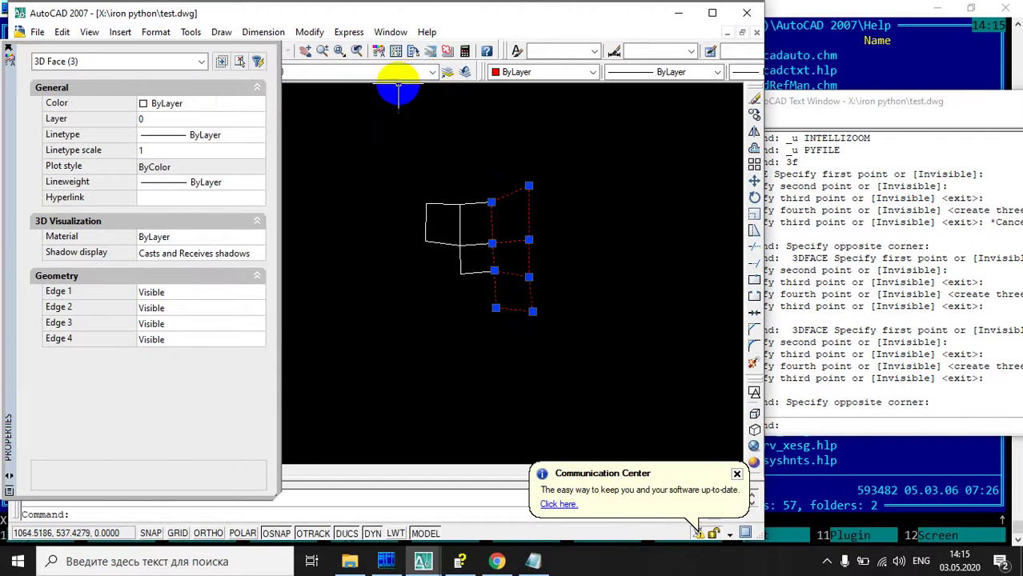
key("Escape")
left_click(582, 322)
left_click(486, 129)
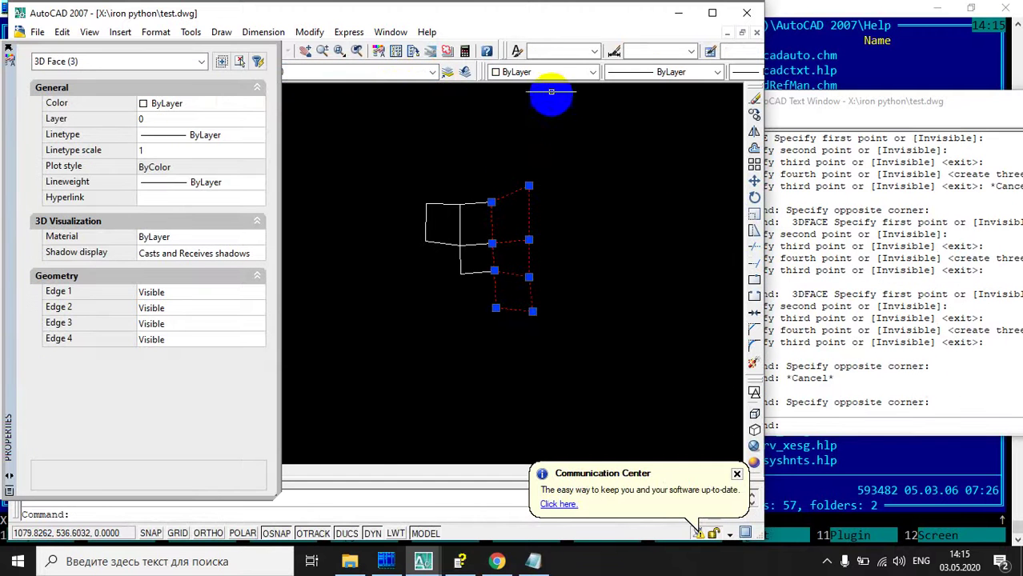
left_click(552, 72)
left_click(513, 97)
key("Escape")
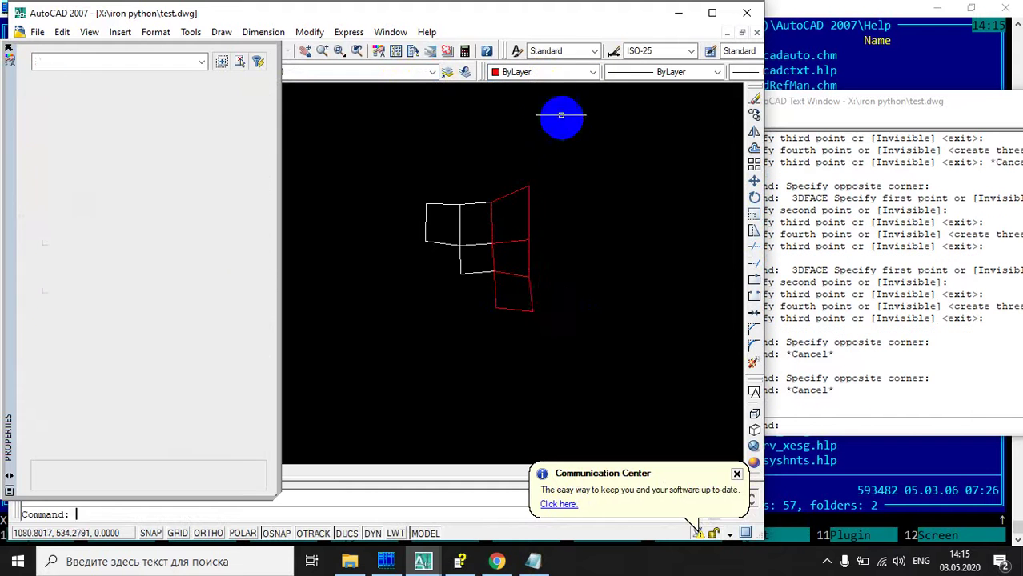
Step: Close the properties palette, select the red faces and delete them
scroll(568, 292, "down", 3)
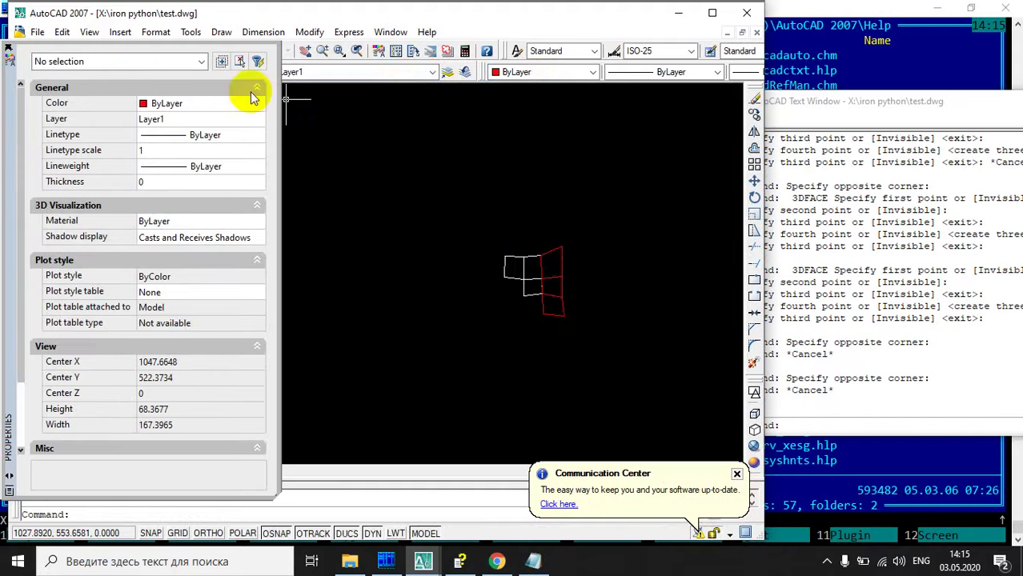
left_click(7, 51)
left_click(596, 336)
left_click(554, 213)
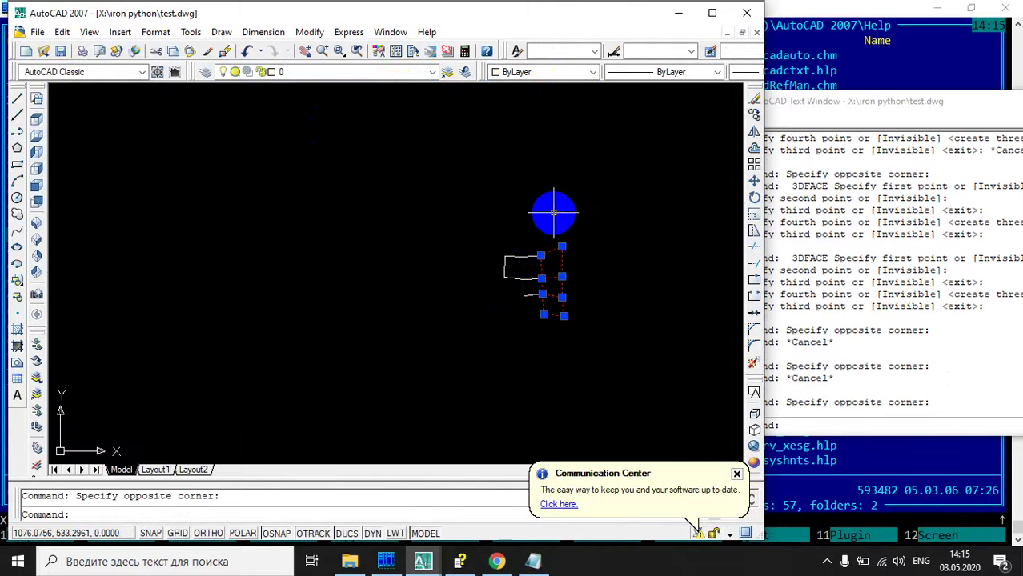
key("Escape")
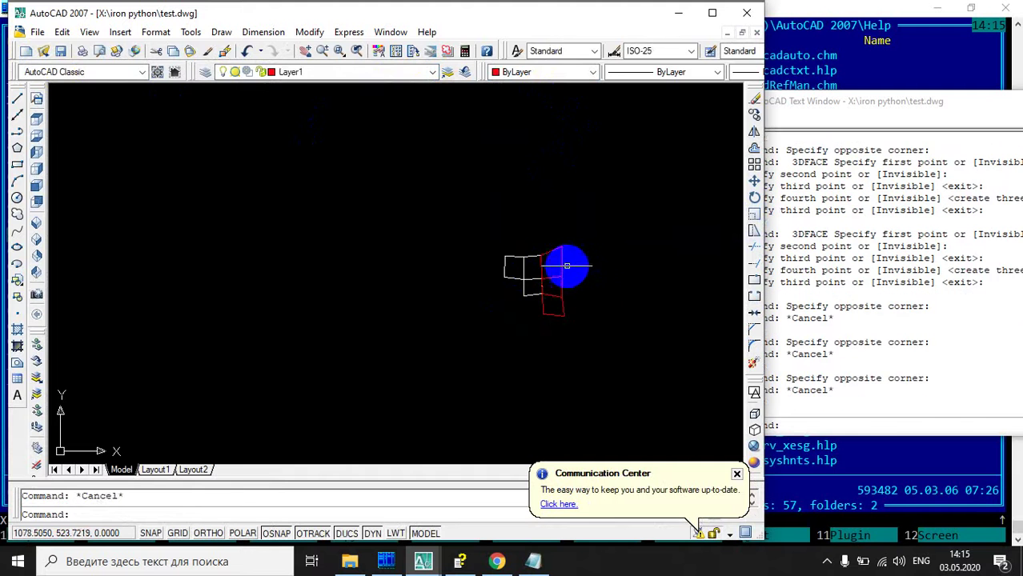
left_click(565, 265)
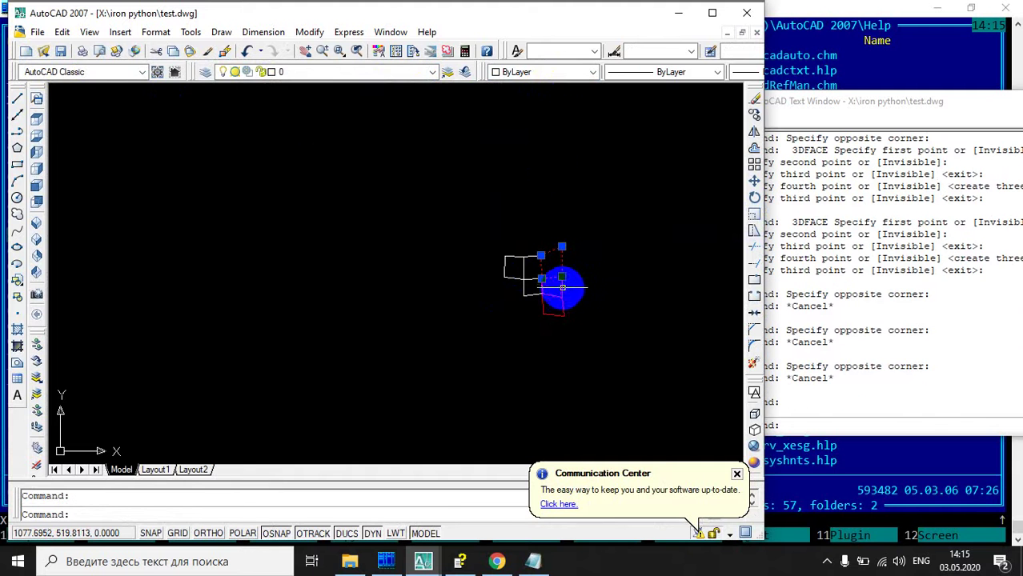
left_click(563, 290)
left_click(565, 306)
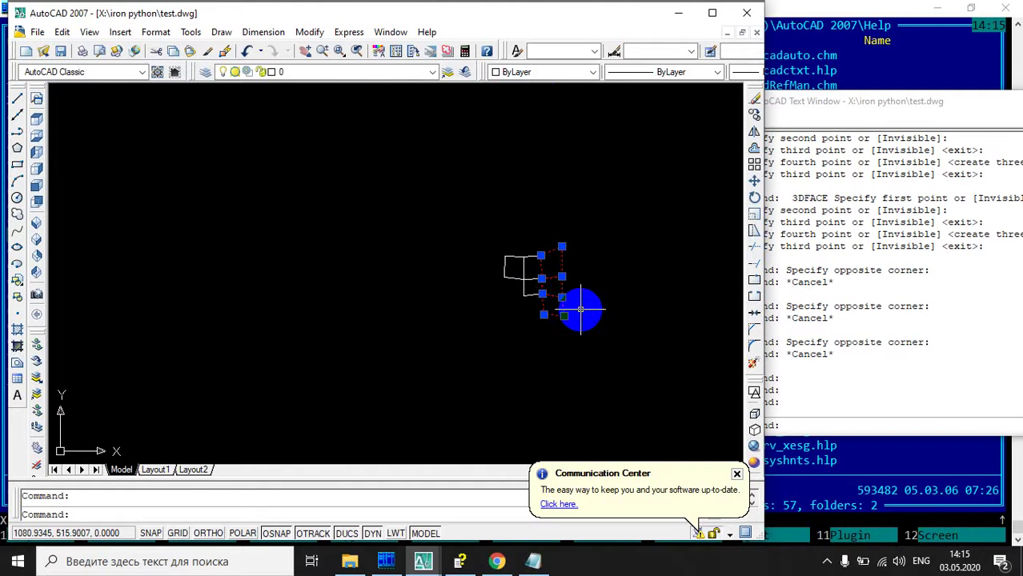
key("Delete")
Step: Undo twice and redo again so the red faces stay deleted
key("ctrl+z")
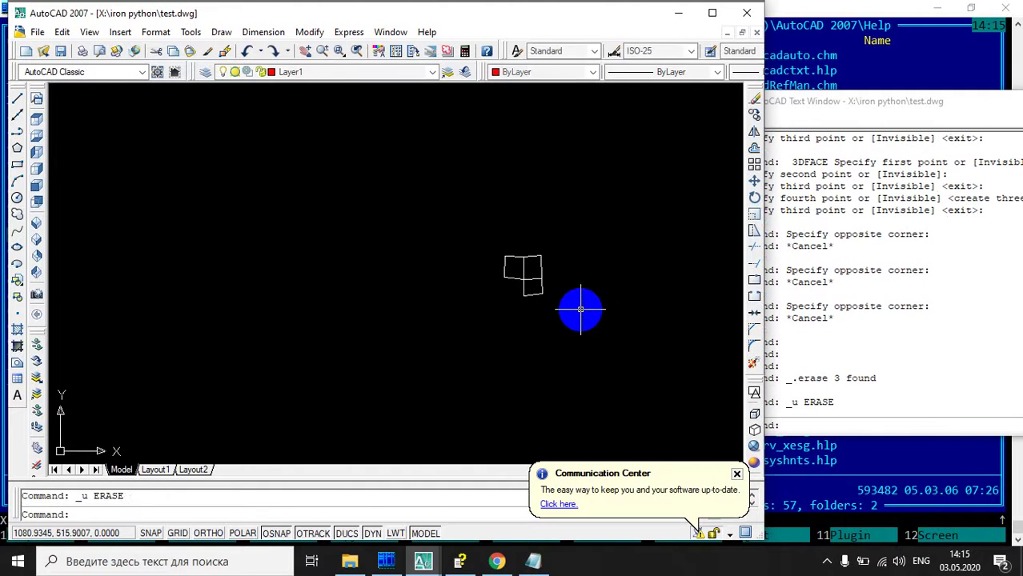
key("ctrl+z")
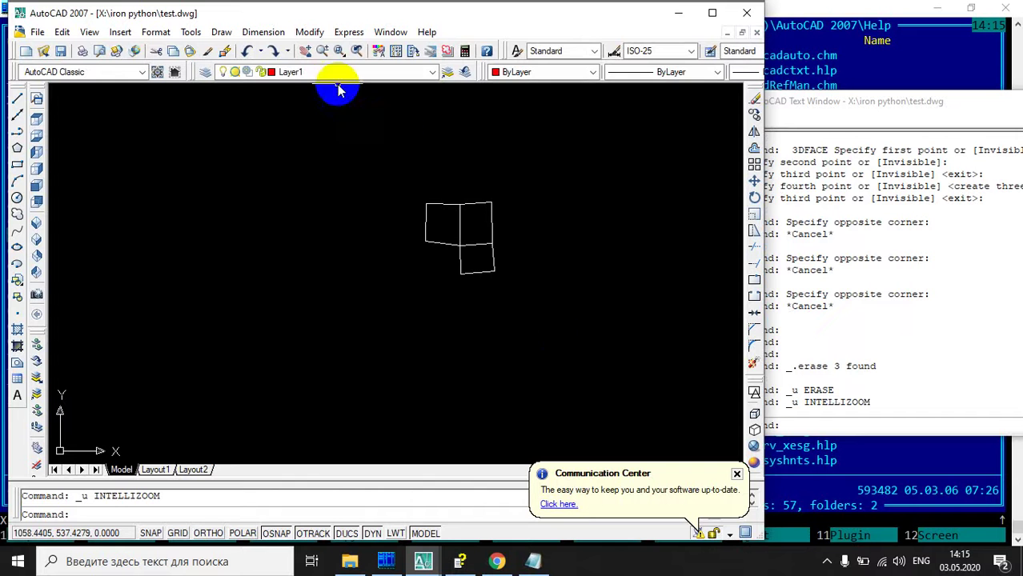
left_click(280, 53)
left_click(274, 53)
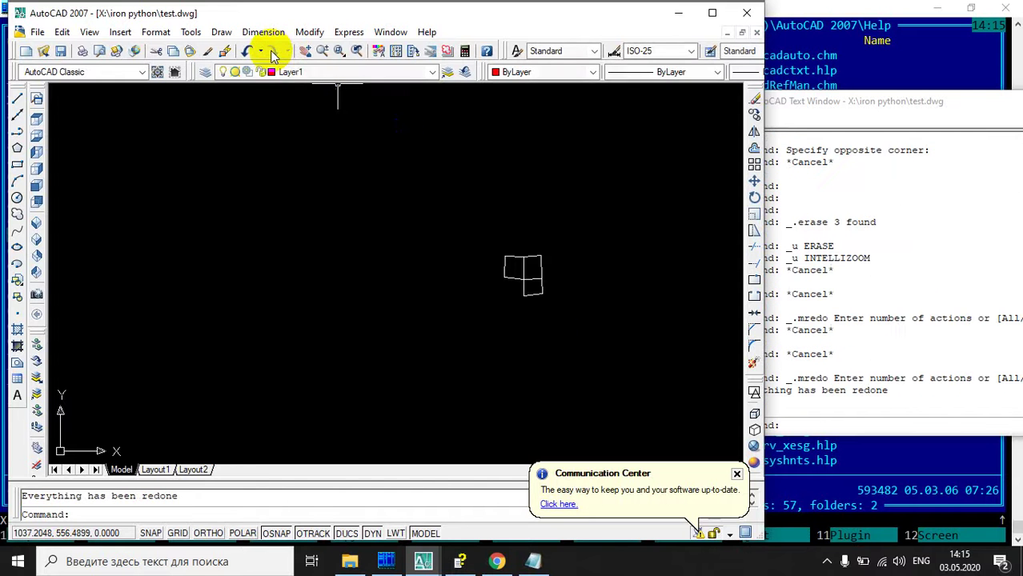
scroll(598, 283, "up", 4)
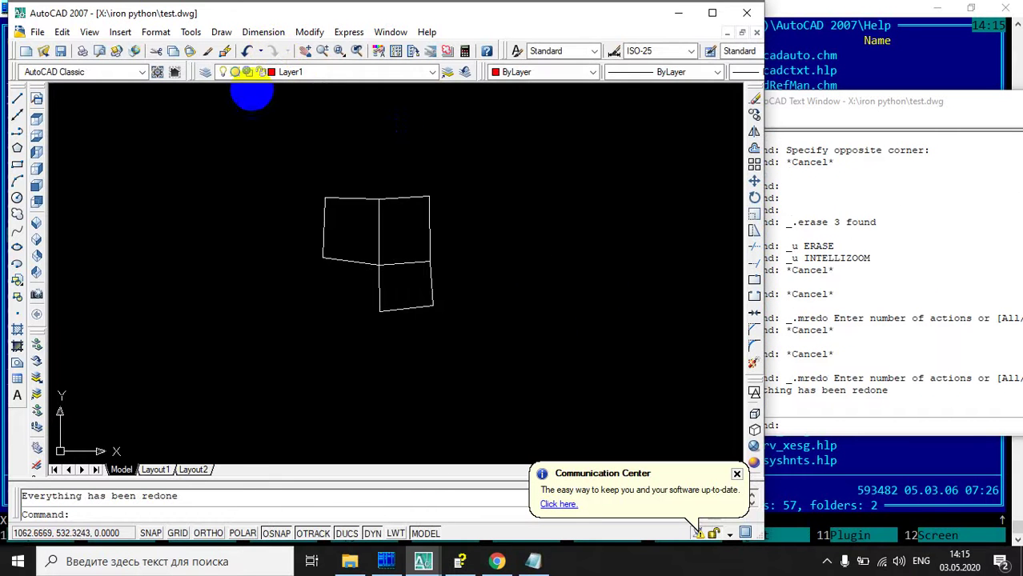
Step: Make layer 0 the current layer in the Layer Properties Manager
left_click(206, 73)
left_click(401, 212)
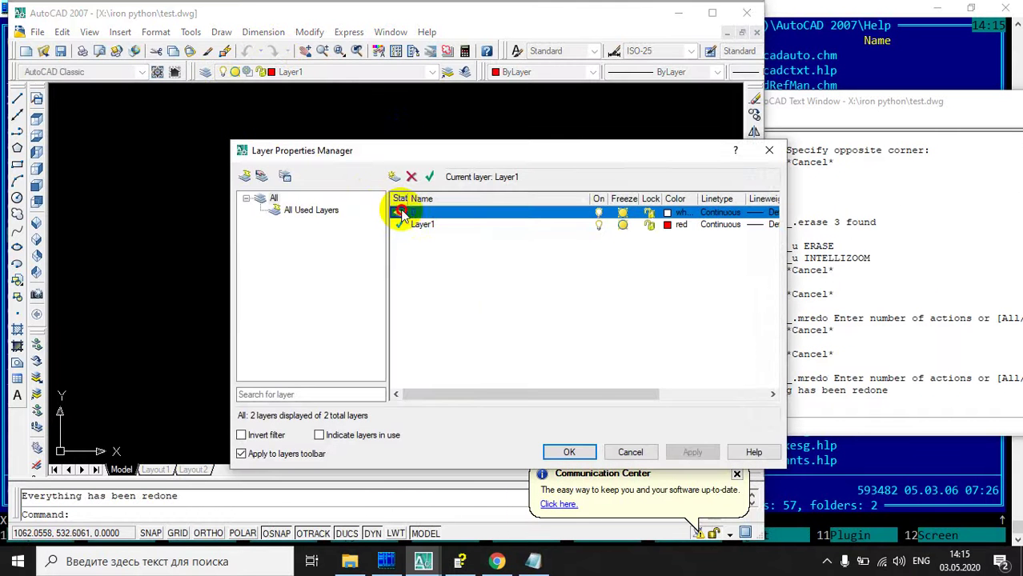
left_click(571, 452)
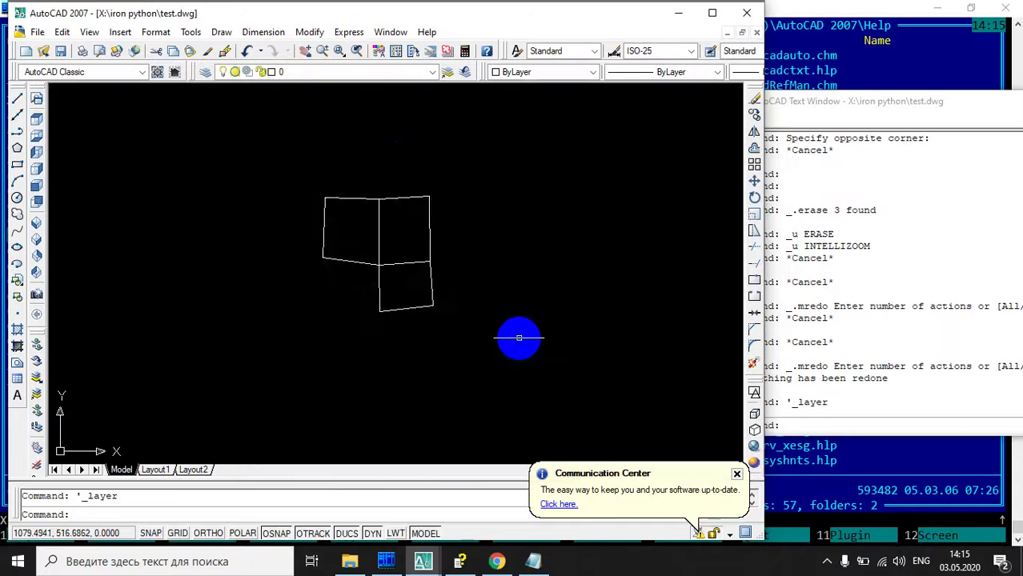
Step: Draw a new 3D face with 3F beside the square's right edge
type("3f")
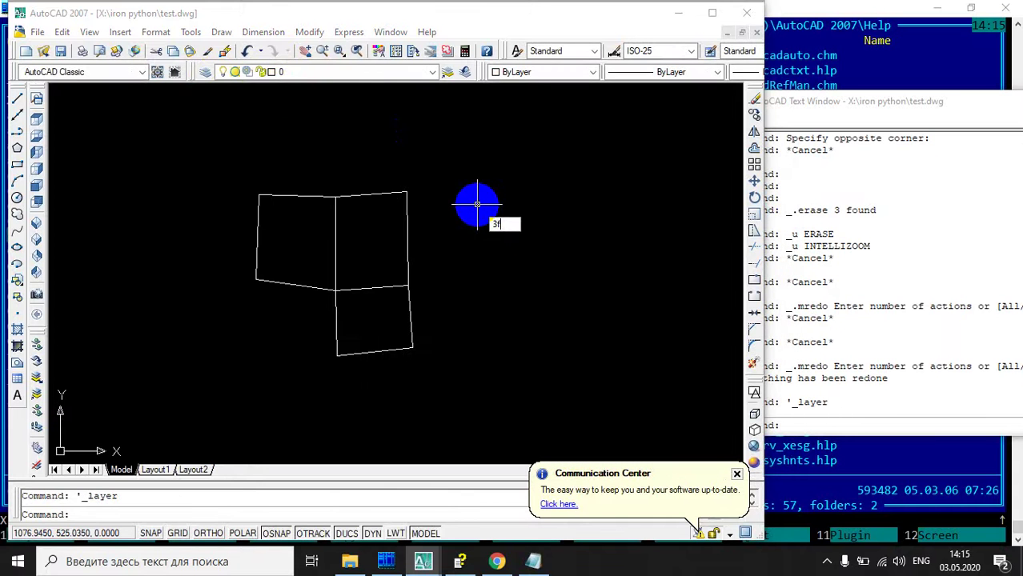
key("Return")
left_click(406, 193)
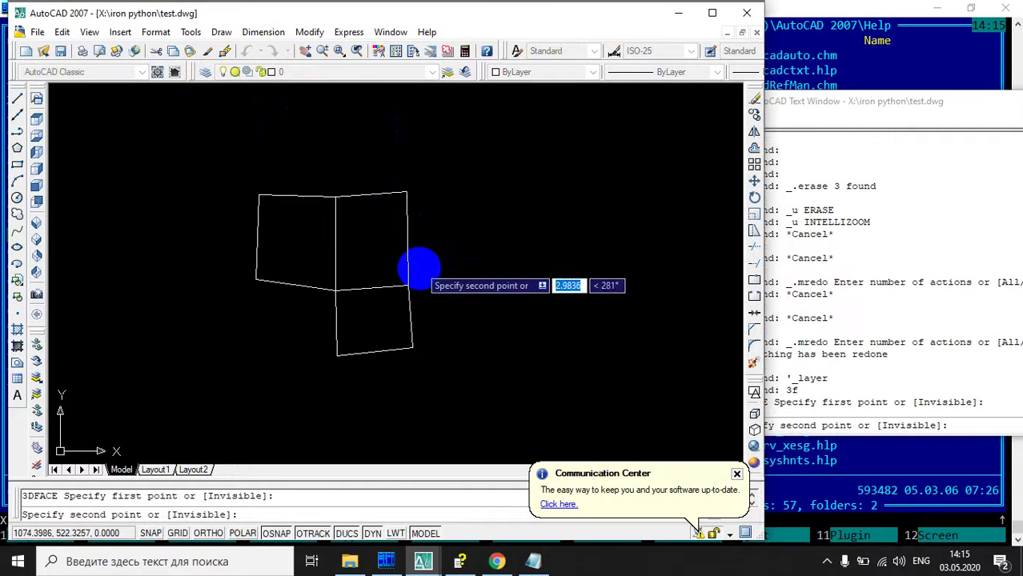
left_click(406, 285)
left_click(483, 275)
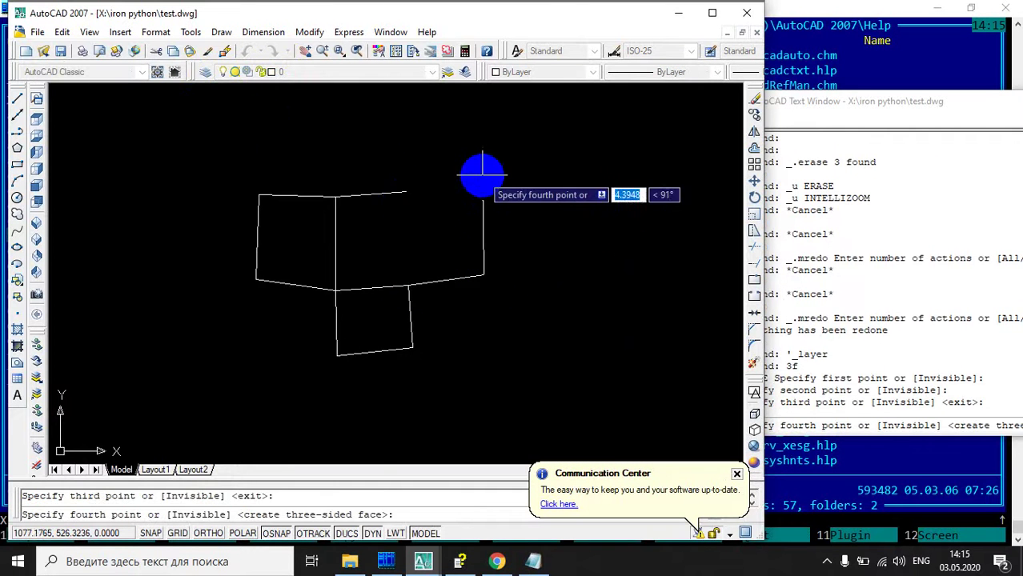
left_click(483, 175)
key("Return")
key("Return")
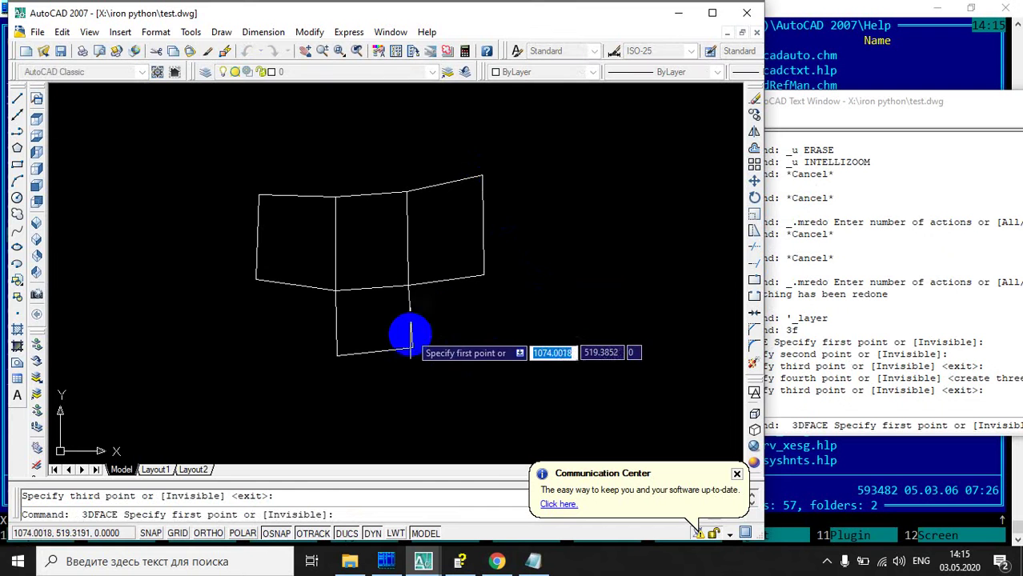
Step: Add a second 3D face below the new one, sharing its corners
left_click(411, 348)
left_click(407, 285)
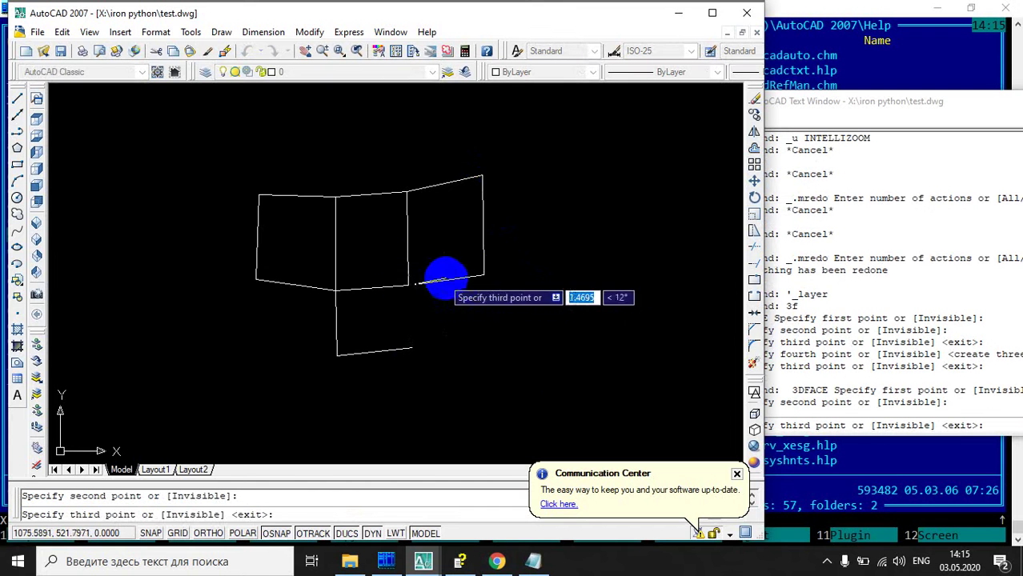
left_click(484, 275)
left_click(490, 349)
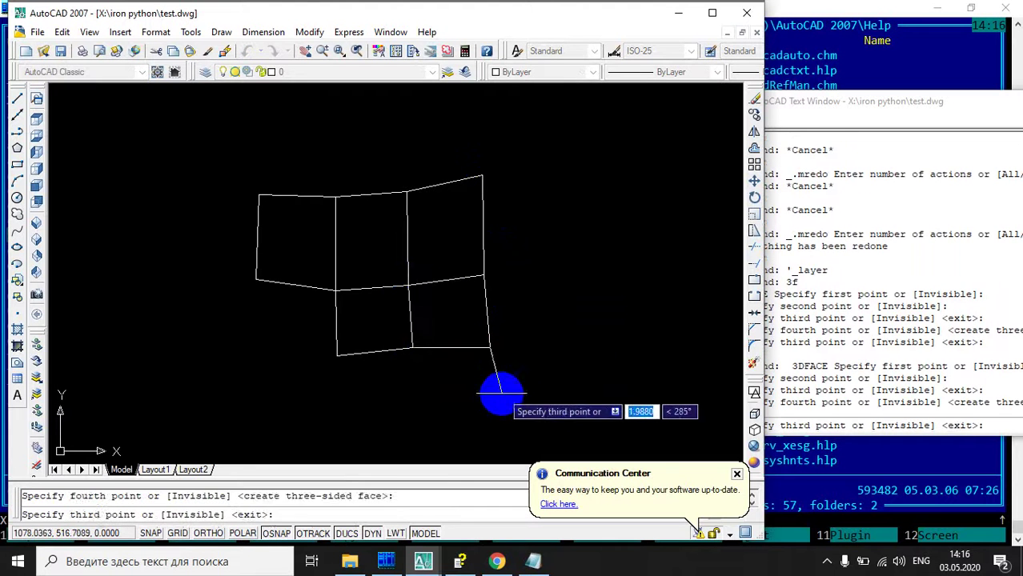
key("Return")
key("Return")
Step: Add a third, lower 3D face to finish the set of six faces
left_click(411, 347)
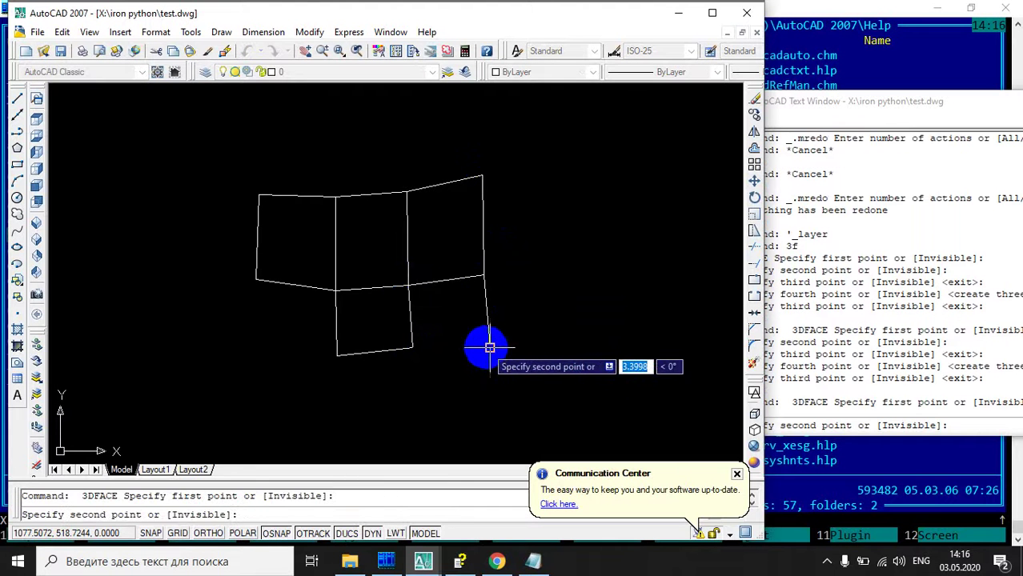
left_click(490, 348)
left_click(498, 432)
left_click(407, 418)
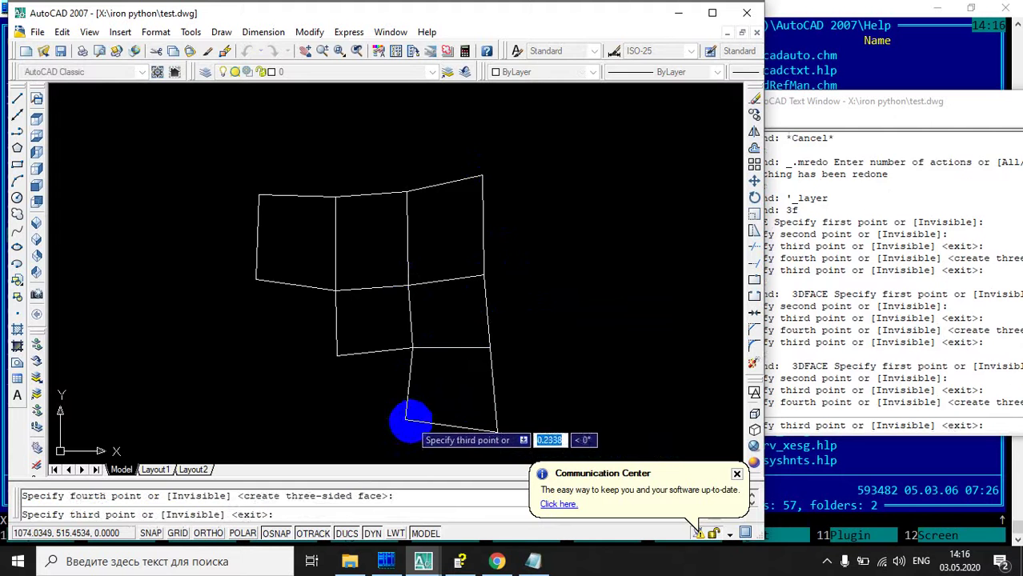
key("Return")
scroll(316, 300, "down", 4)
scroll(406, 312, "up", 3)
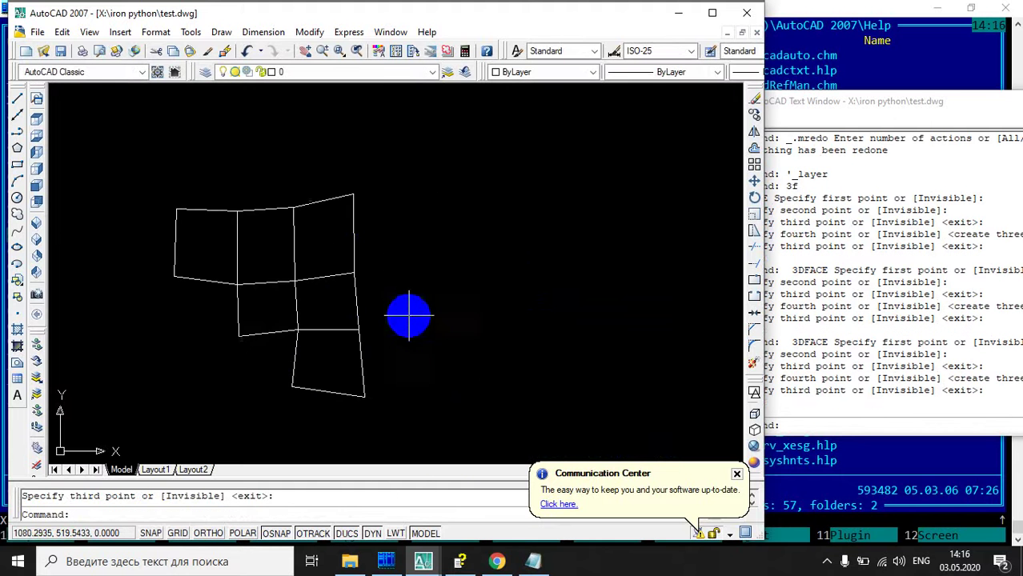
Step: Make Layer1 the current layer in the layer settings
left_click(205, 74)
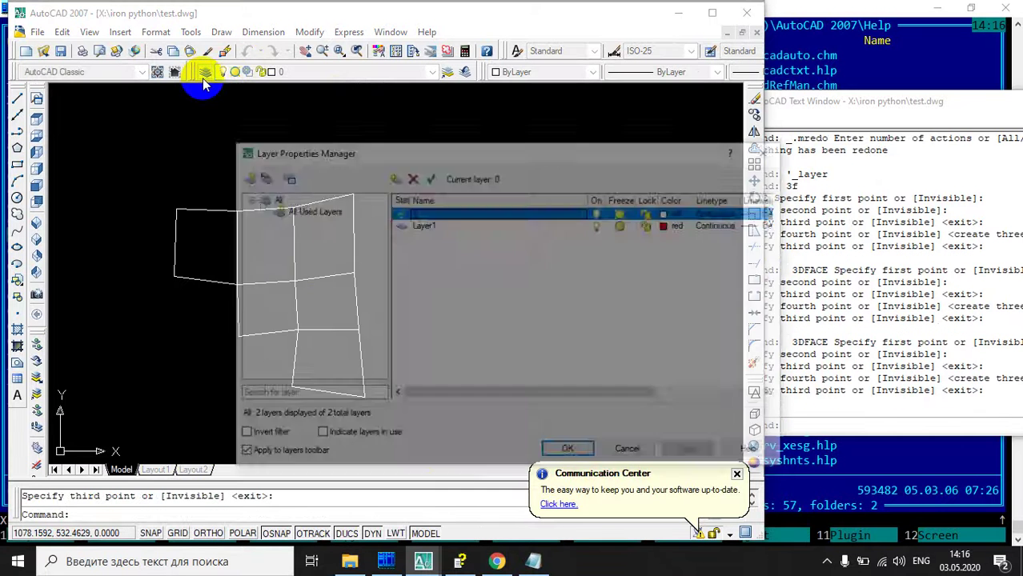
double_click(402, 227)
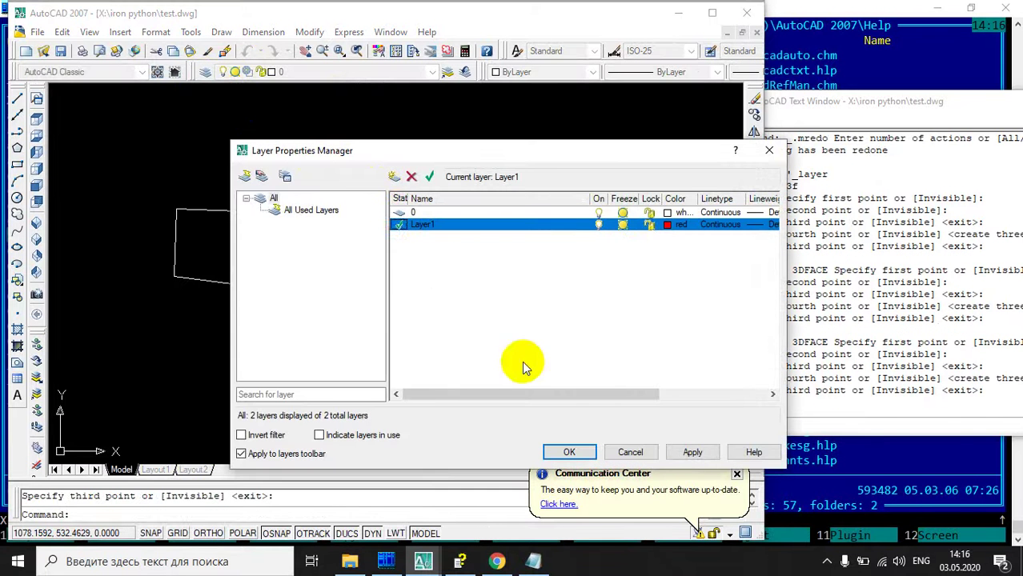
left_click(569, 452)
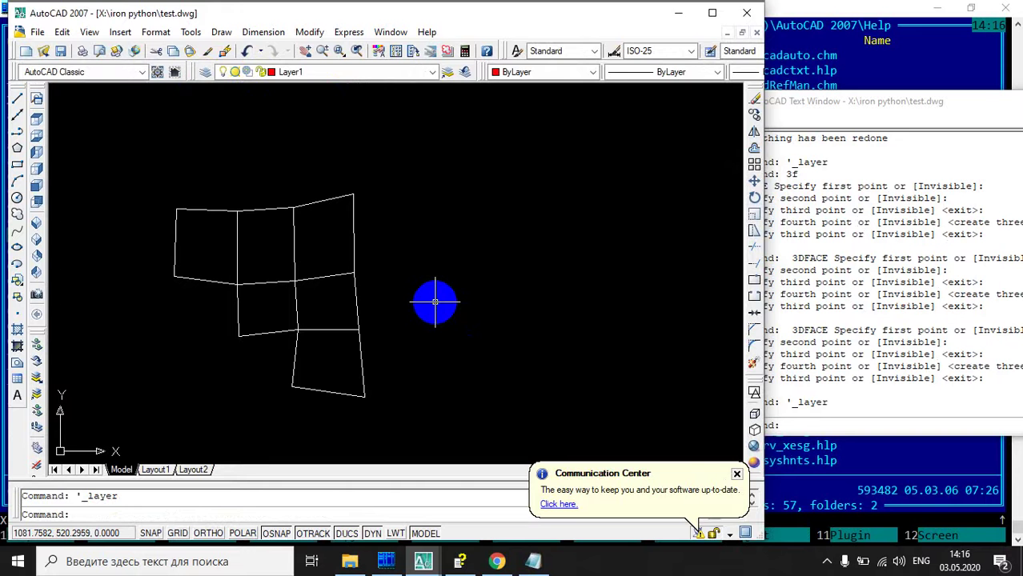
Step: Run contour005.py via PF on a window selection of all faces, then undo its output
type("pf")
key("Return")
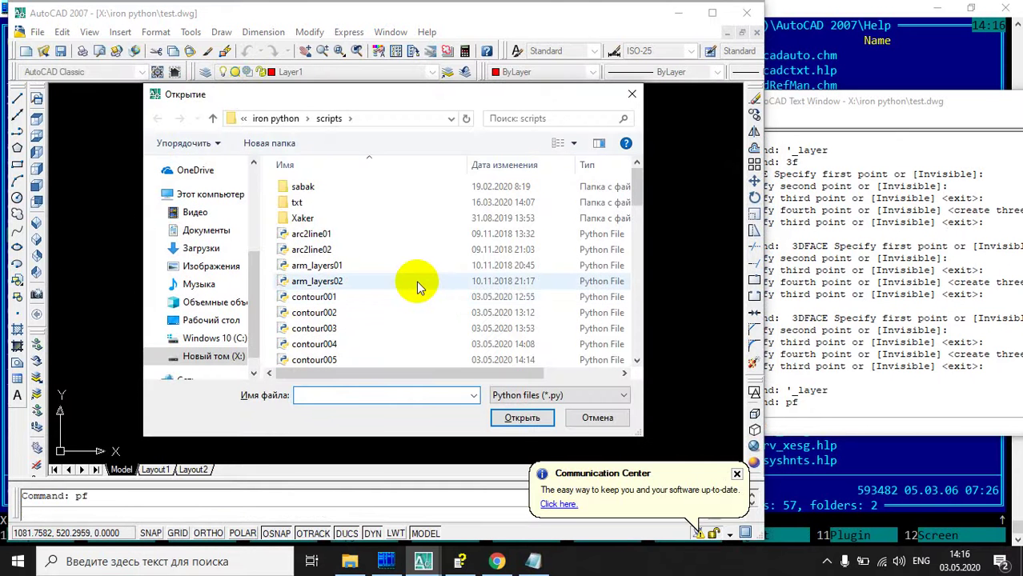
scroll(449, 276, "down", 1)
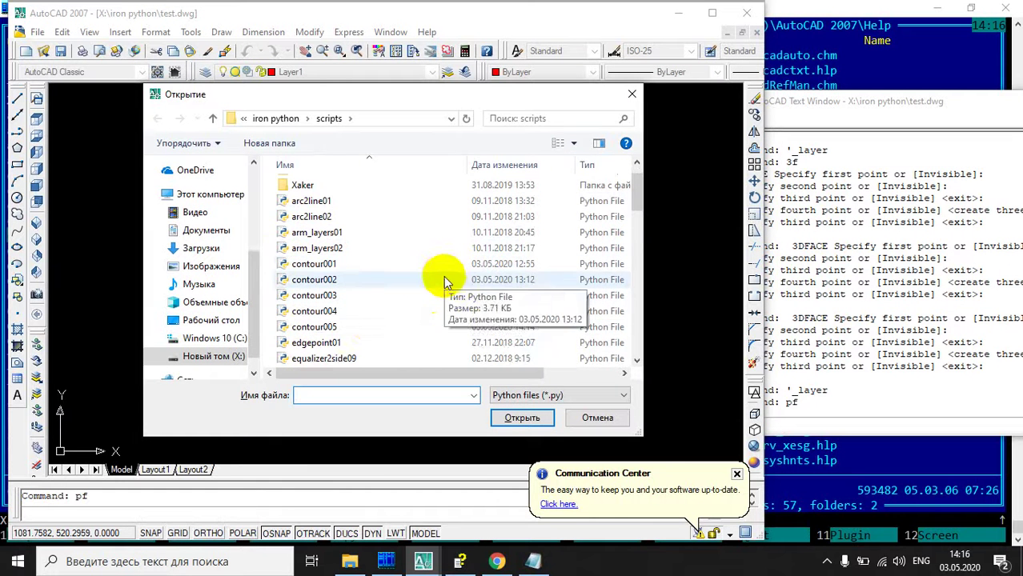
left_click(365, 326)
left_click(524, 418)
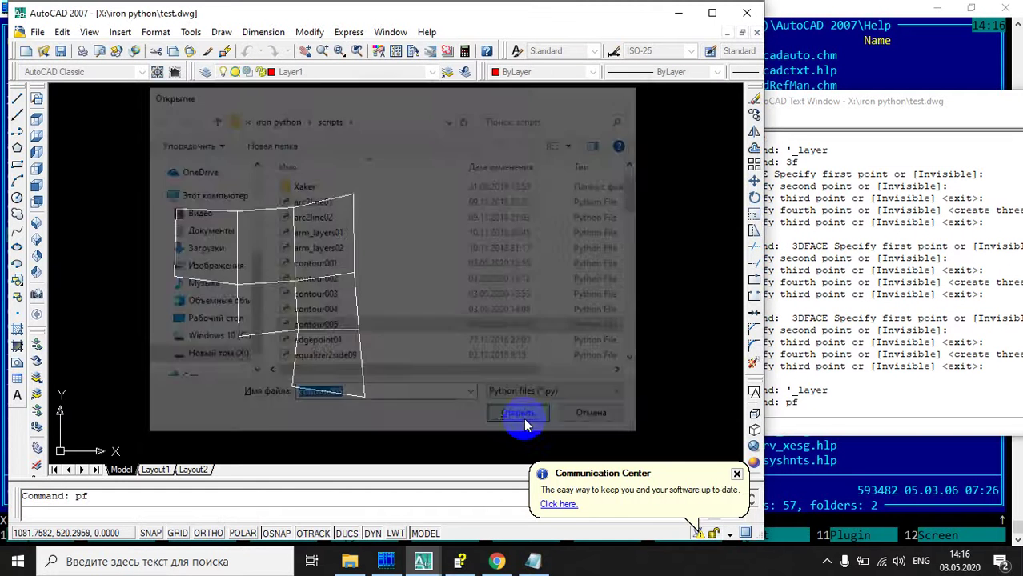
left_click(409, 396)
left_click(132, 168)
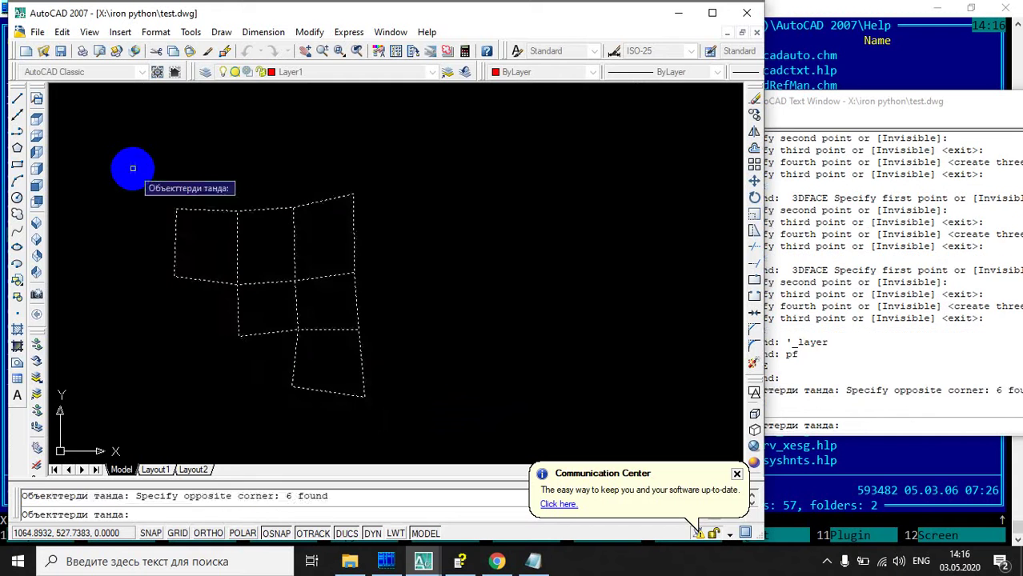
key("Return")
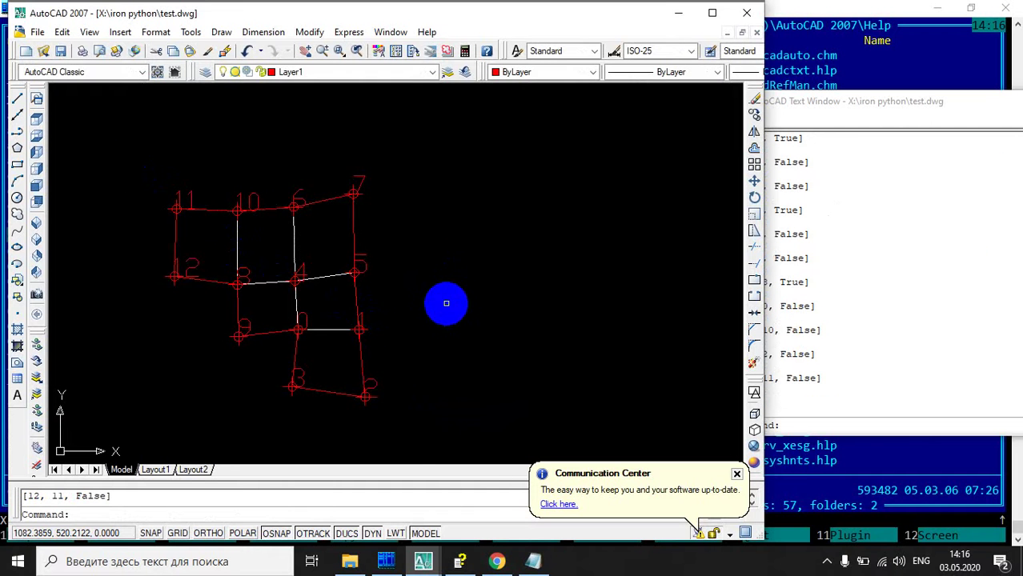
key("ctrl+z")
Step: Comment out the AddPoint and AddText lines in contour005.py with # and save it
left_click(386, 561)
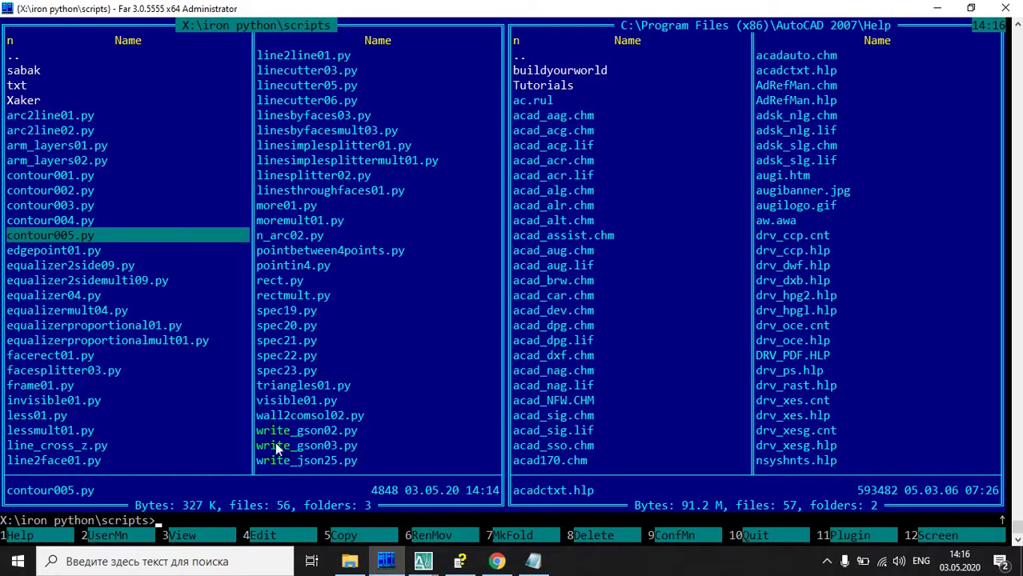
left_click(288, 534)
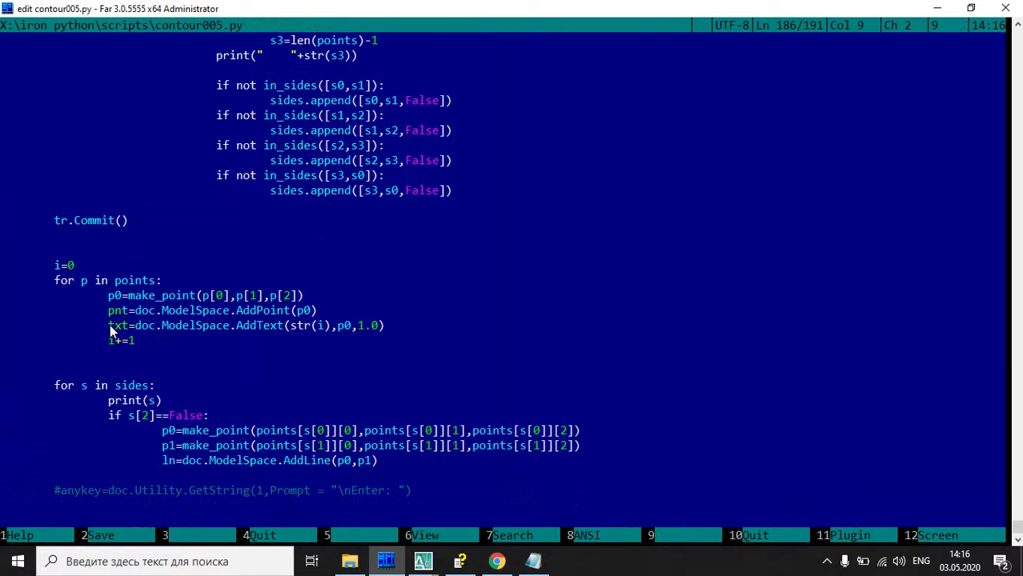
type("#")
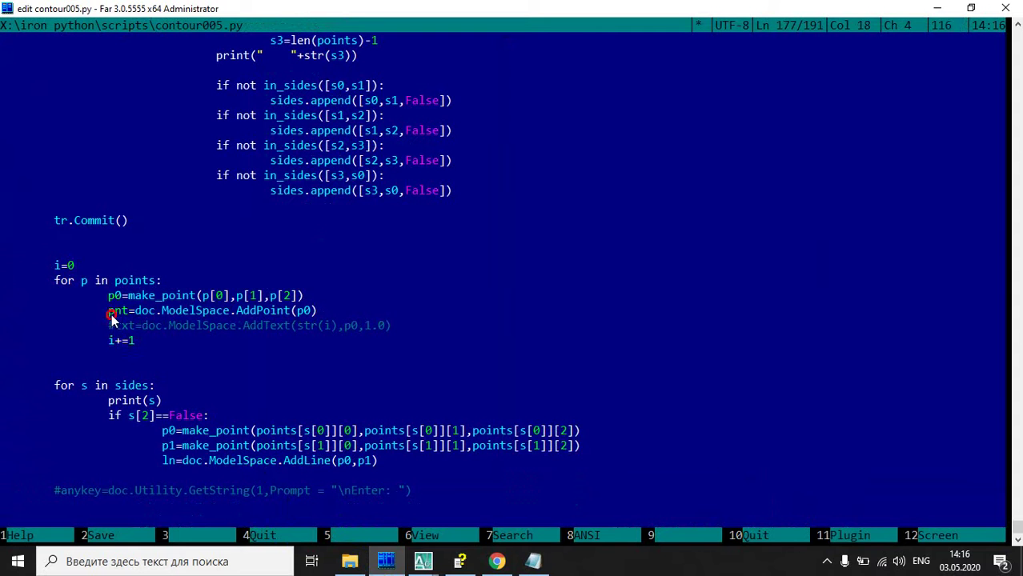
type("#")
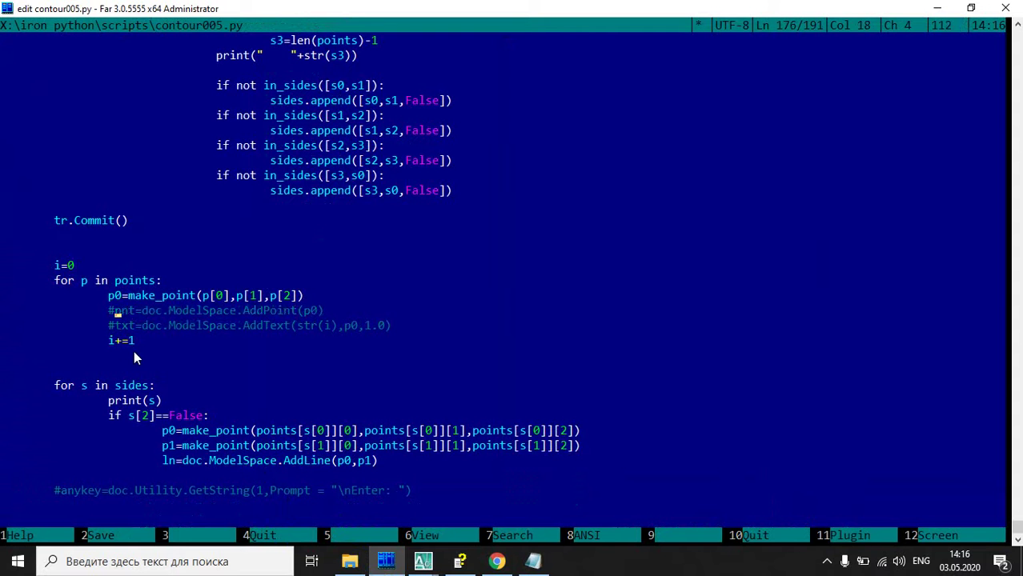
key("Left")
key("F10")
key("Return")
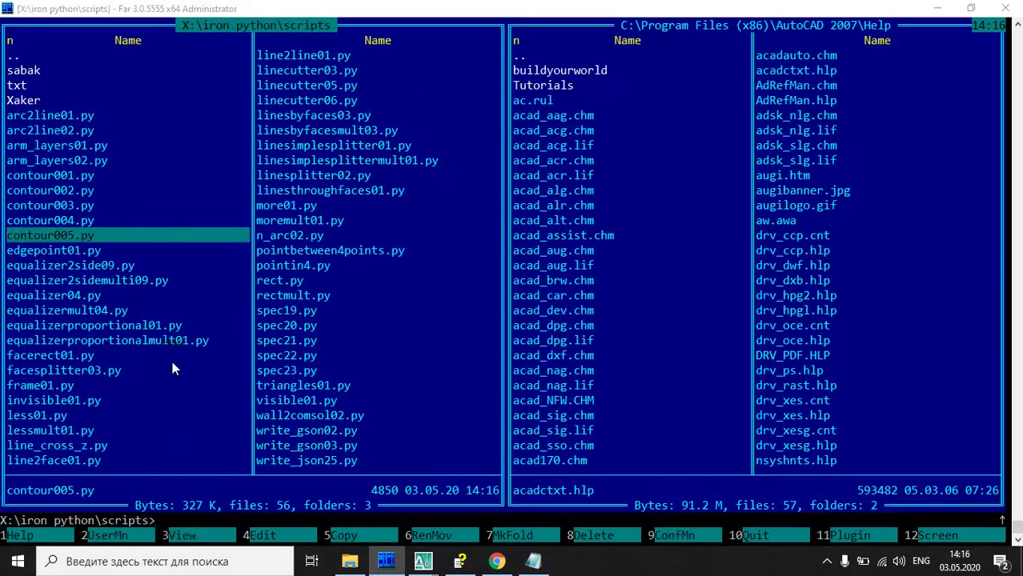
key("alt+Tab")
Step: Rerun the edited contour005.py via PF on all six faces and zoom to inspect the red contour
type("pf")
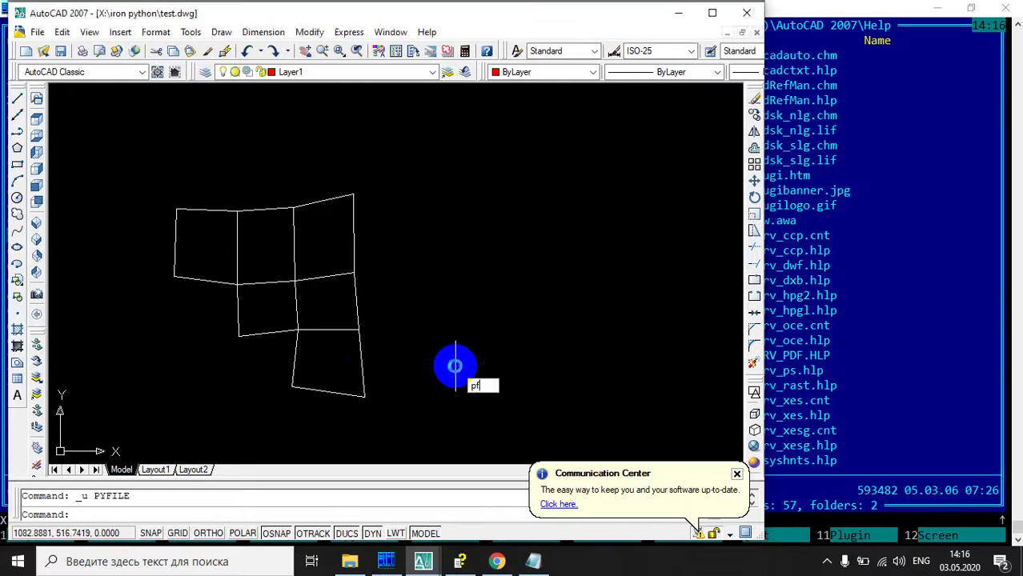
key("Return")
left_click(386, 356)
left_click(516, 418)
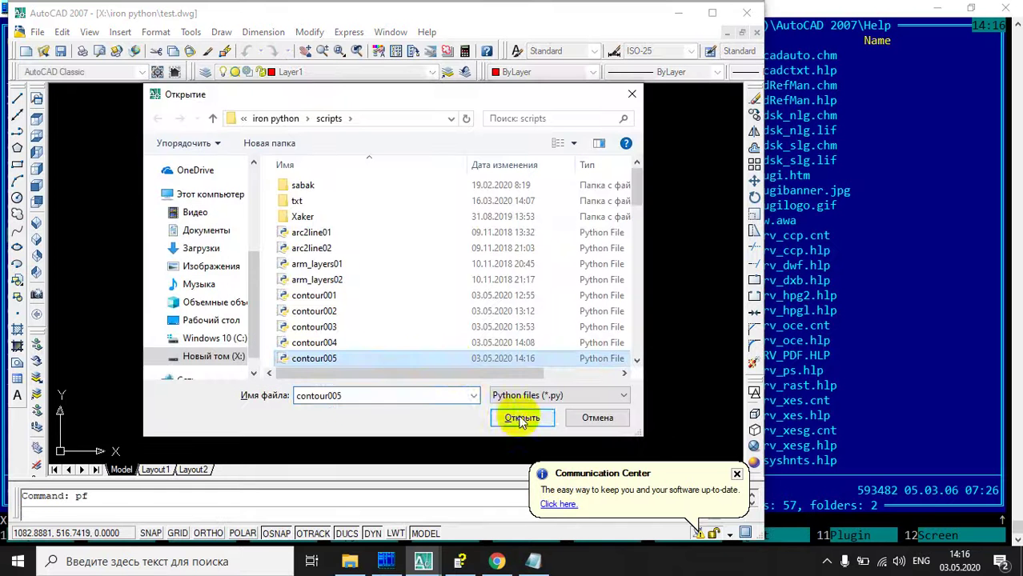
left_click(412, 416)
left_click(126, 151)
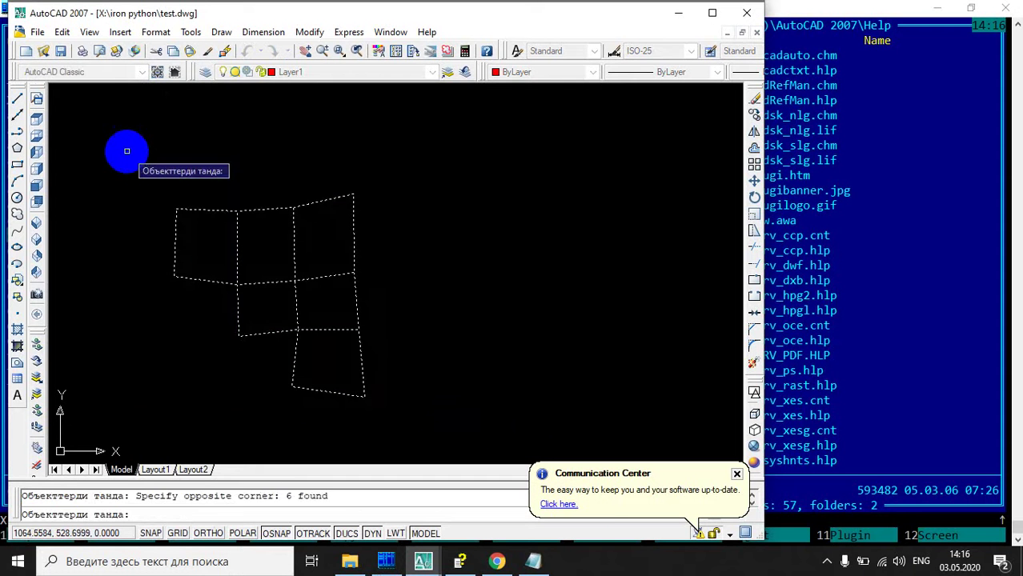
key("Return")
scroll(433, 166, "down", 2)
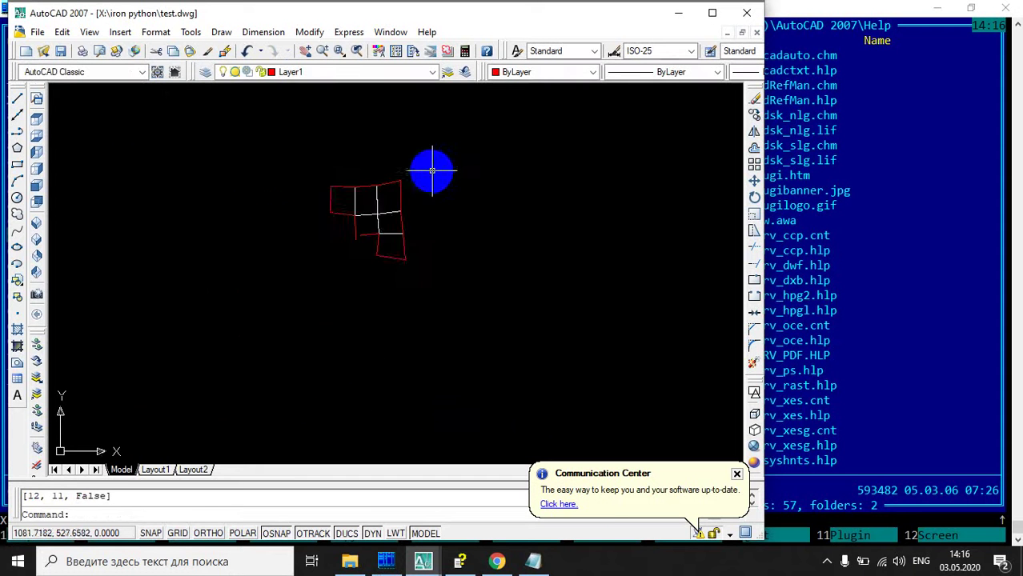
scroll(413, 194, "up", 3)
scroll(427, 164, "up", 2)
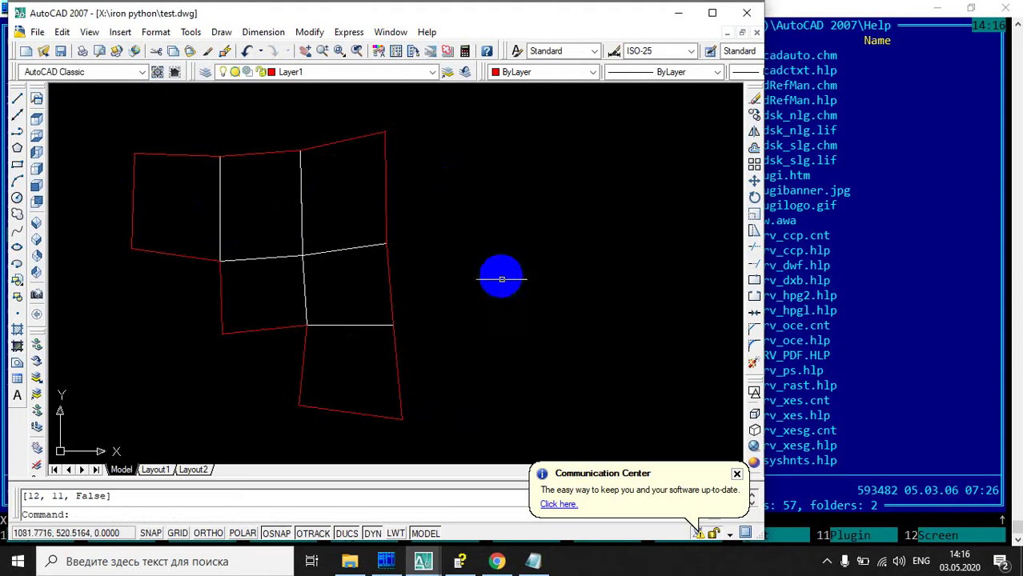